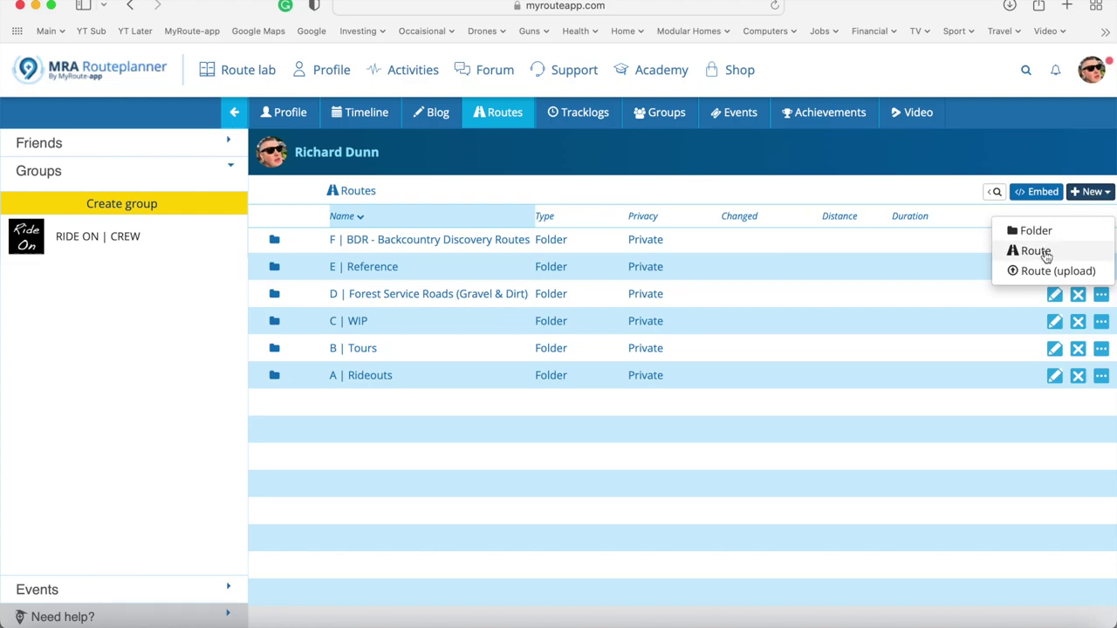
Create a new route named 'Trip Planning for Zumo XT' and open it in the route editor
{"action": "left_click", "coordinate": [1036, 251]}
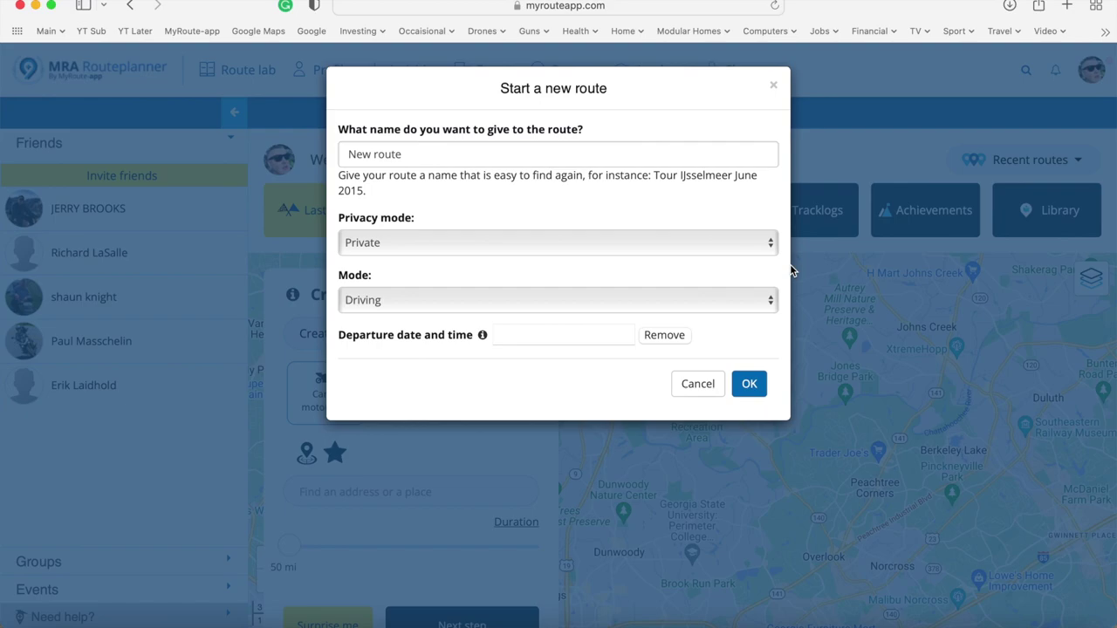
{"action": "left_click", "coordinate": [437, 155]}
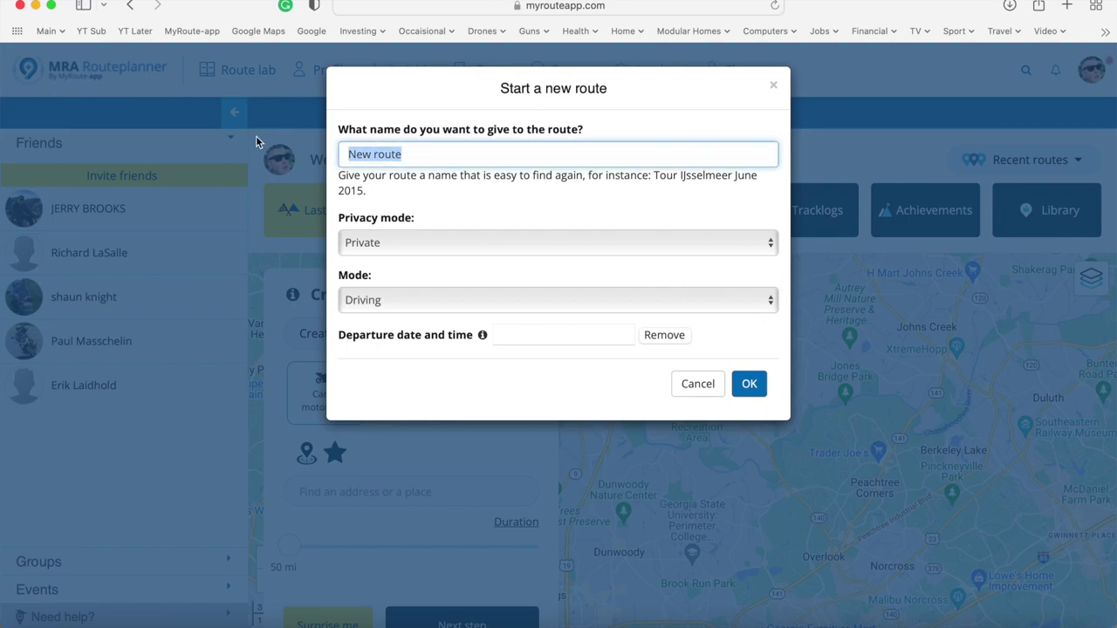
{"action": "type", "text": "Trip Planning for Zumo XT"}
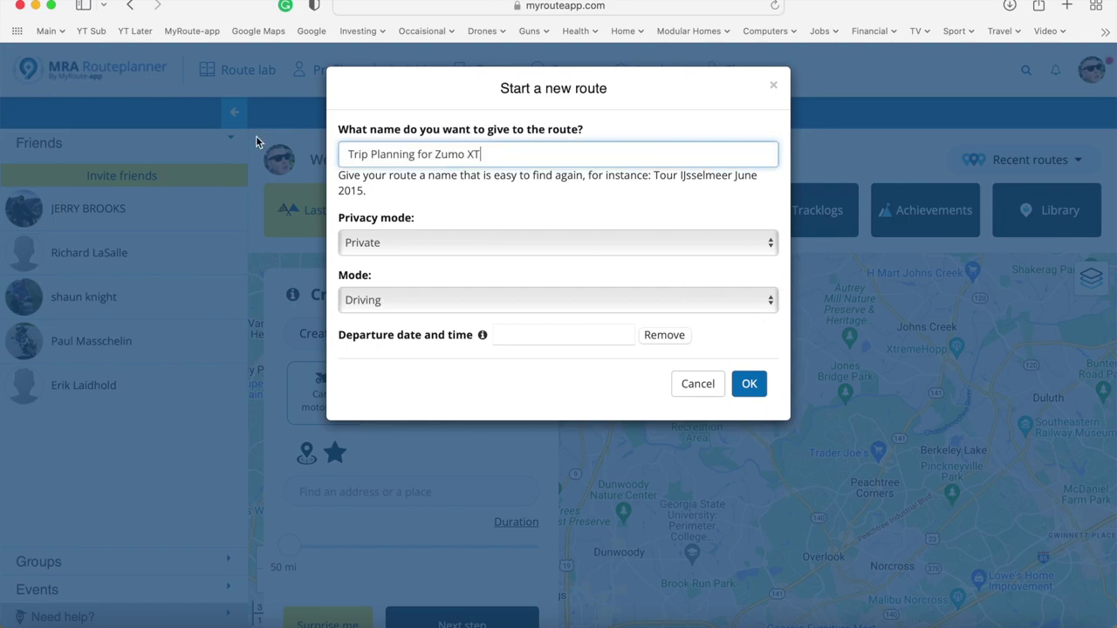
{"action": "left_click", "coordinate": [749, 385]}
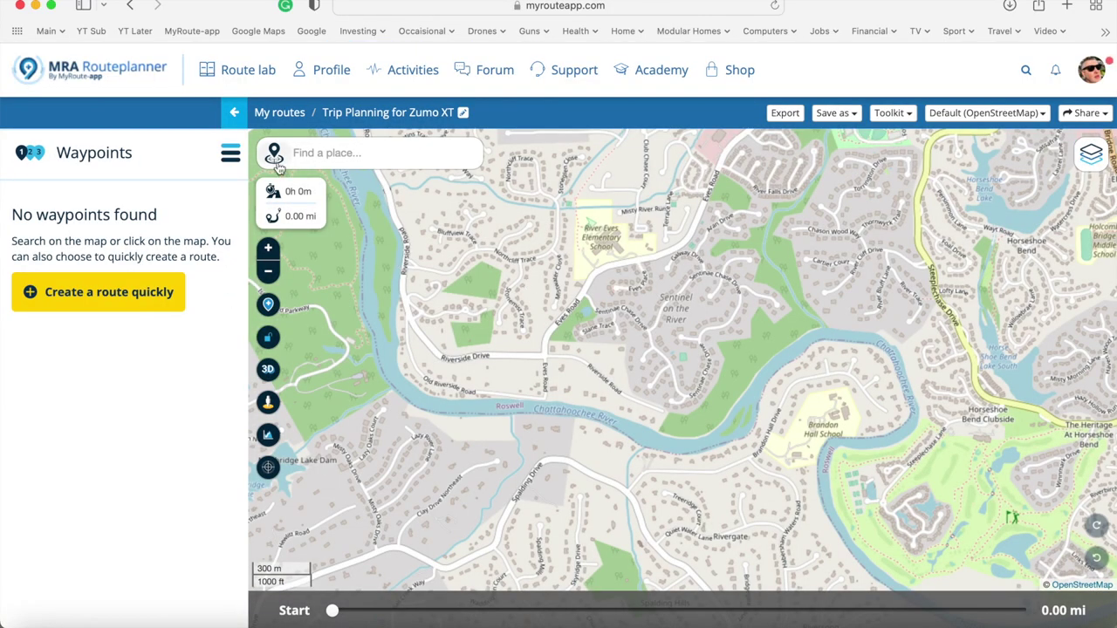
Collapse the Waypoints panel and keep the Default (OpenStreetMap) map provider unchanged
{"action": "left_click", "coordinate": [234, 112]}
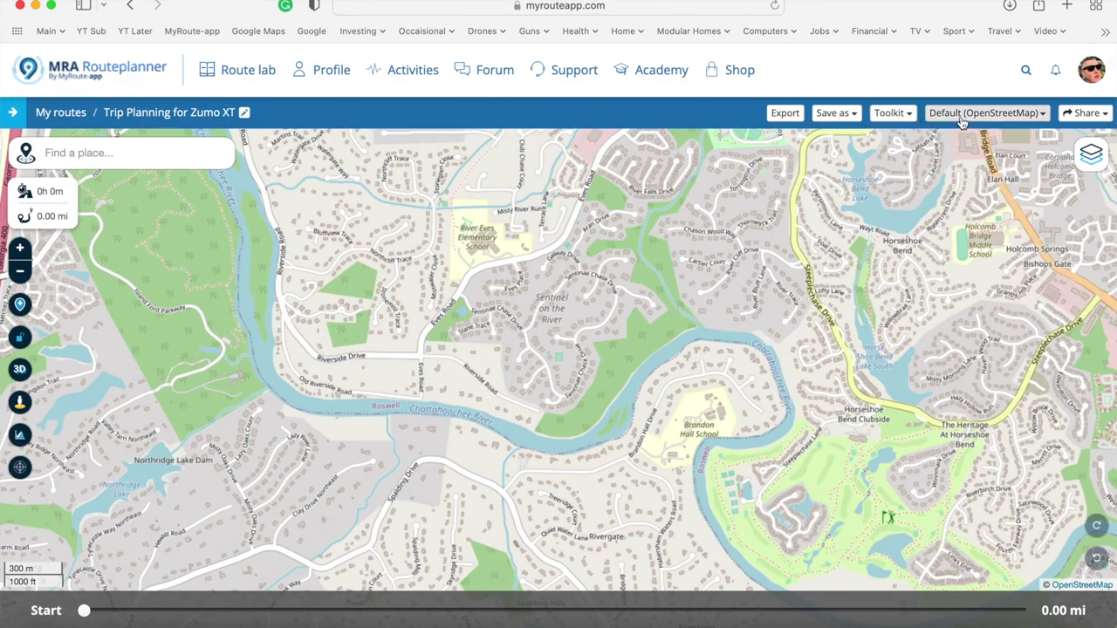
{"action": "left_click", "coordinate": [952, 117]}
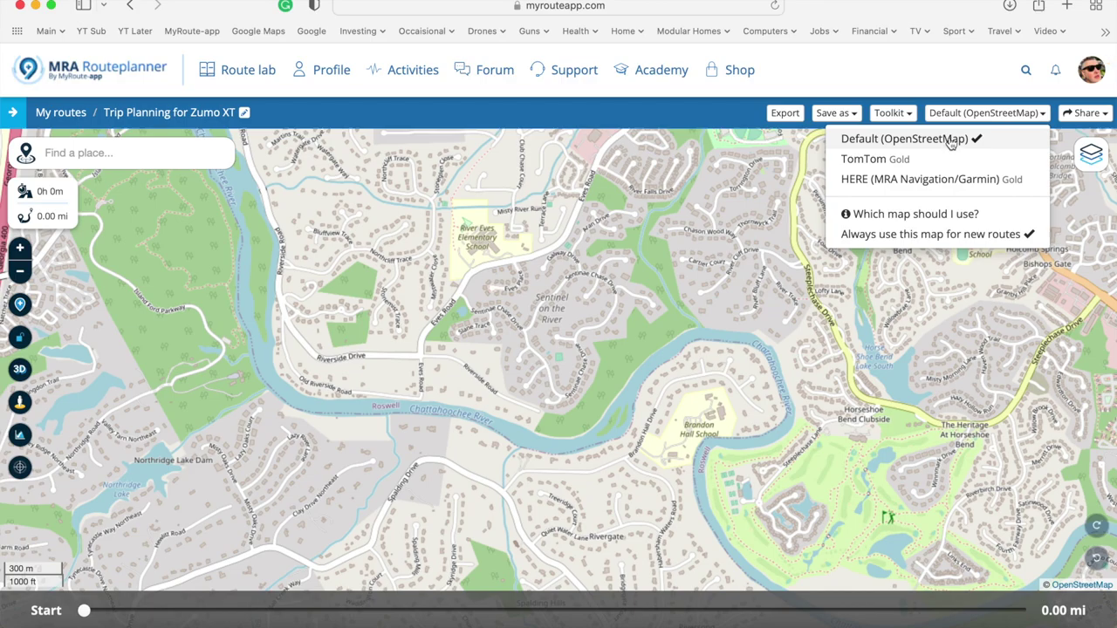
{"action": "left_click", "coordinate": [967, 84]}
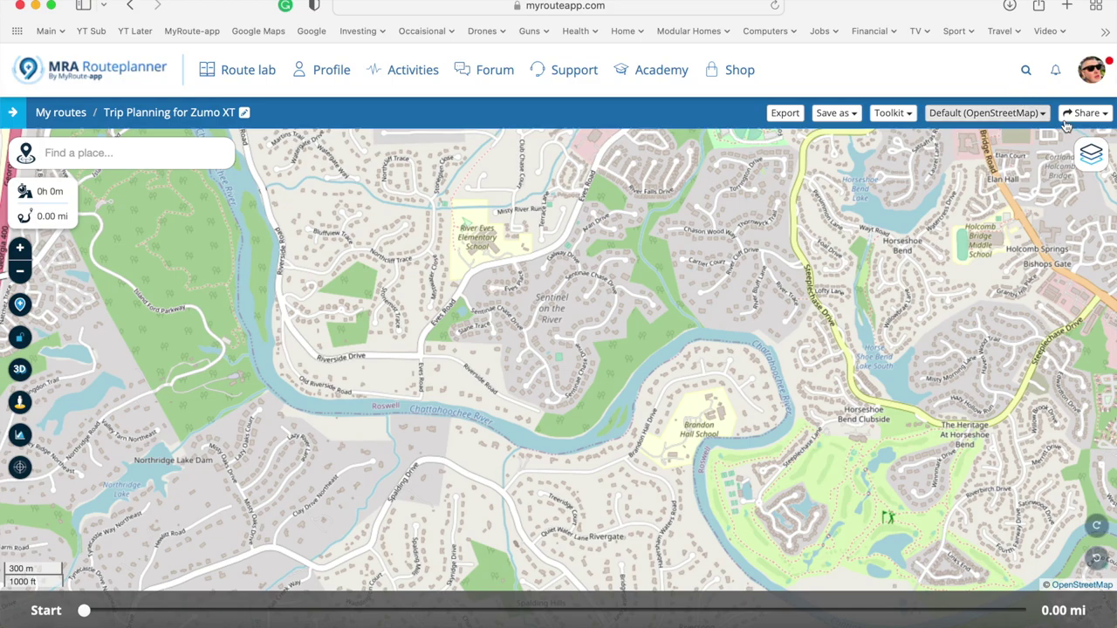
Switch the map layer to Google Maps default
{"action": "left_click", "coordinate": [1091, 154]}
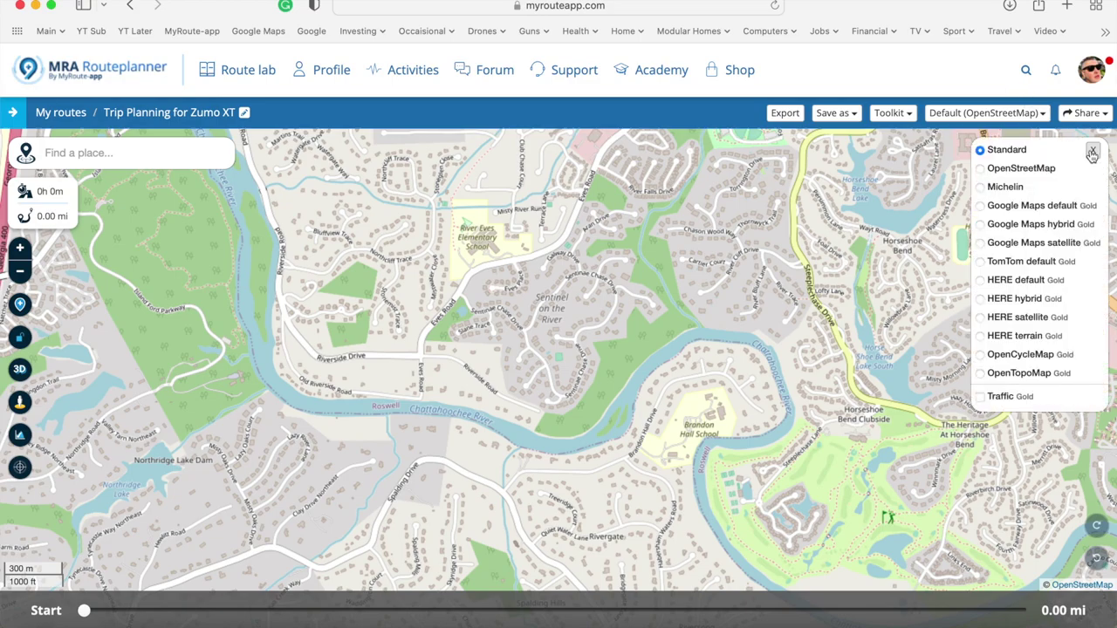
{"action": "left_click", "coordinate": [1030, 209]}
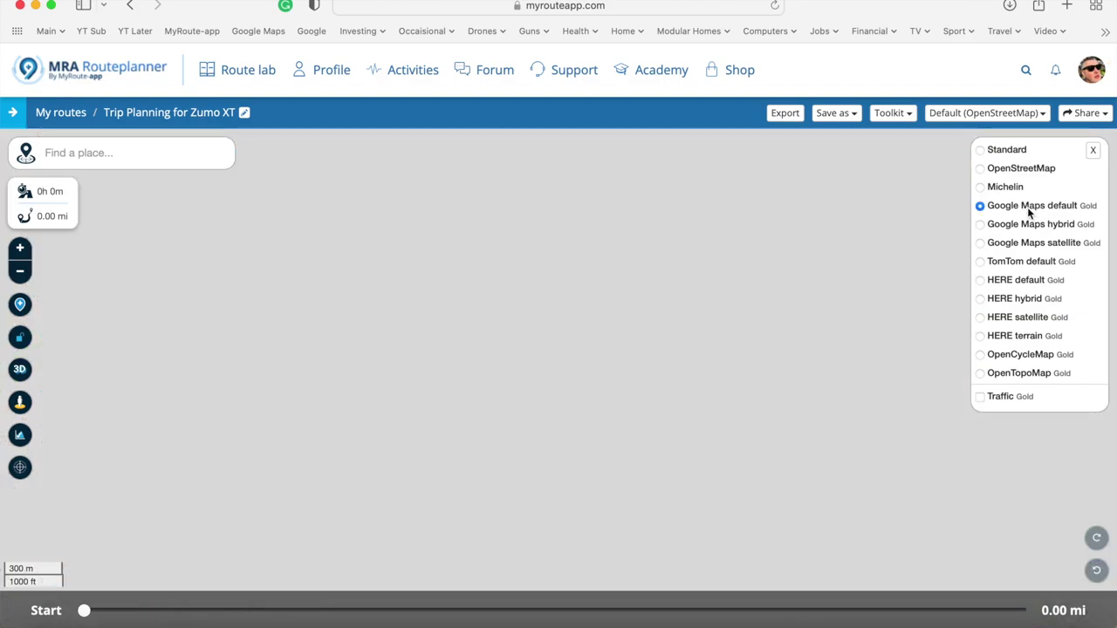
{"action": "scroll", "coordinate": [696, 332], "scroll_direction": "down", "scroll_amount": 2}
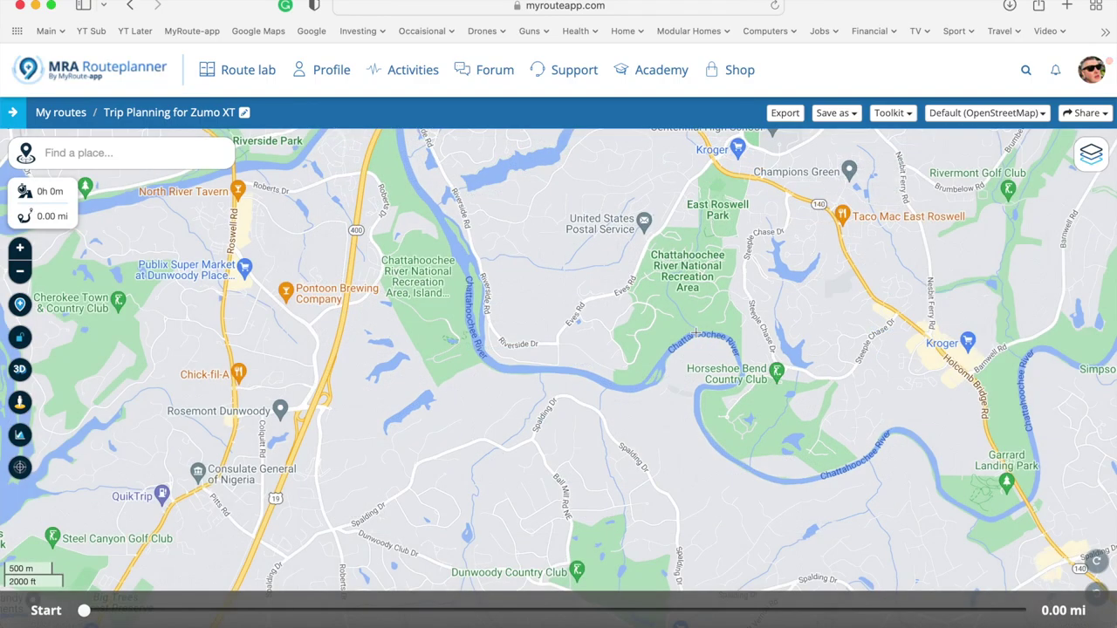
{"action": "scroll", "coordinate": [696, 332], "scroll_direction": "up", "scroll_amount": 2}
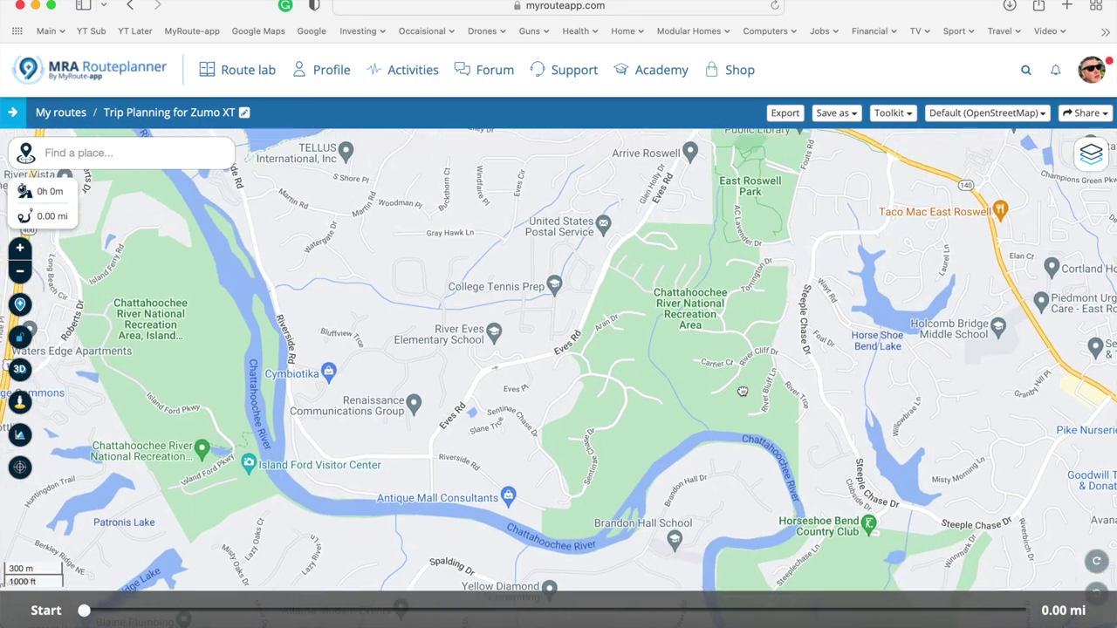
{"action": "scroll", "coordinate": [741, 392], "scroll_direction": "down", "scroll_amount": 2}
Pan the map north past Roswell and Alpharetta toward Canton and Milton
{"action": "left_click_drag", "start_coordinate": [741, 392], "coordinate": [737, 554]}
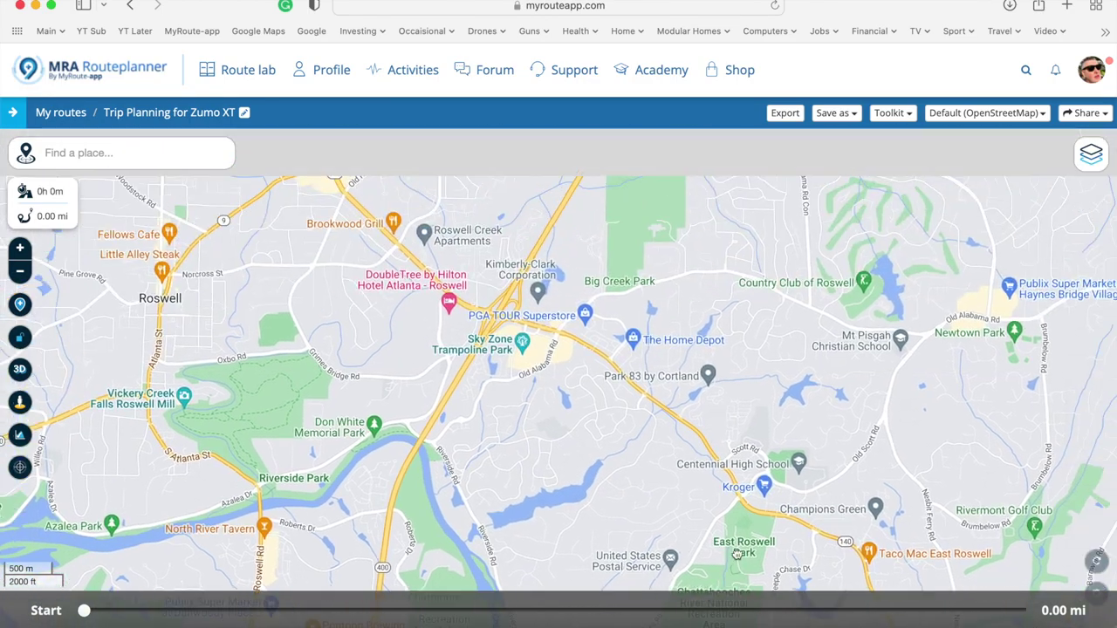
{"action": "scroll", "coordinate": [738, 554], "scroll_direction": "down", "scroll_amount": 2}
{"action": "left_click_drag", "start_coordinate": [811, 335], "coordinate": [747, 495]}
{"action": "scroll", "coordinate": [747, 495], "scroll_direction": "down", "scroll_amount": 4}
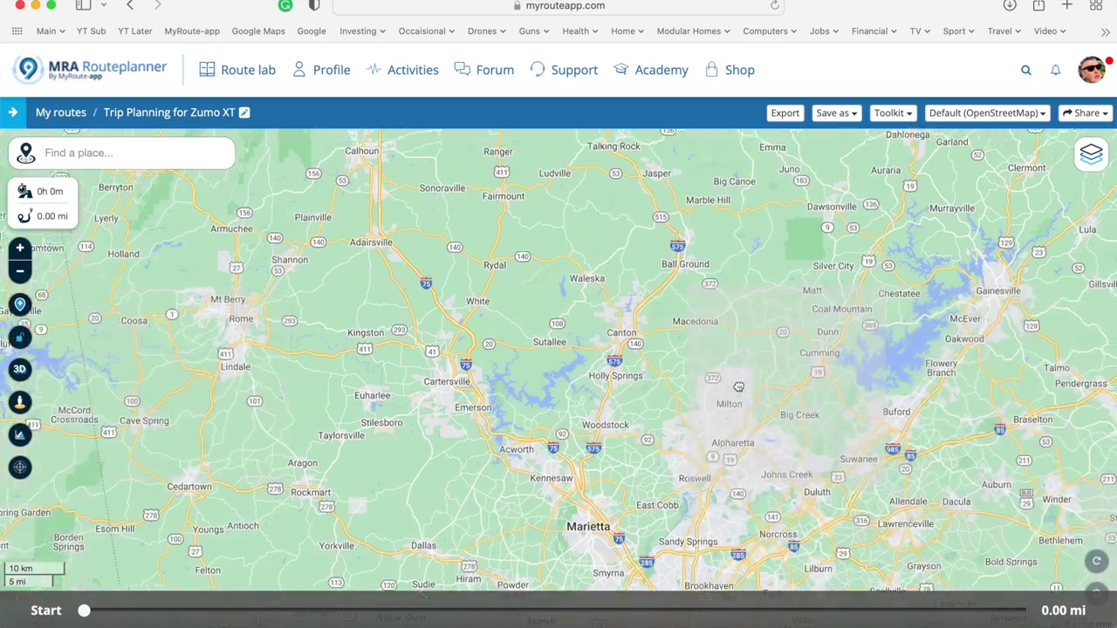
{"action": "scroll", "coordinate": [609, 488], "scroll_direction": "up", "scroll_amount": 2}
{"action": "left_click_drag", "start_coordinate": [718, 504], "coordinate": [666, 420]}
{"action": "scroll", "coordinate": [666, 421], "scroll_direction": "up", "scroll_amount": 3}
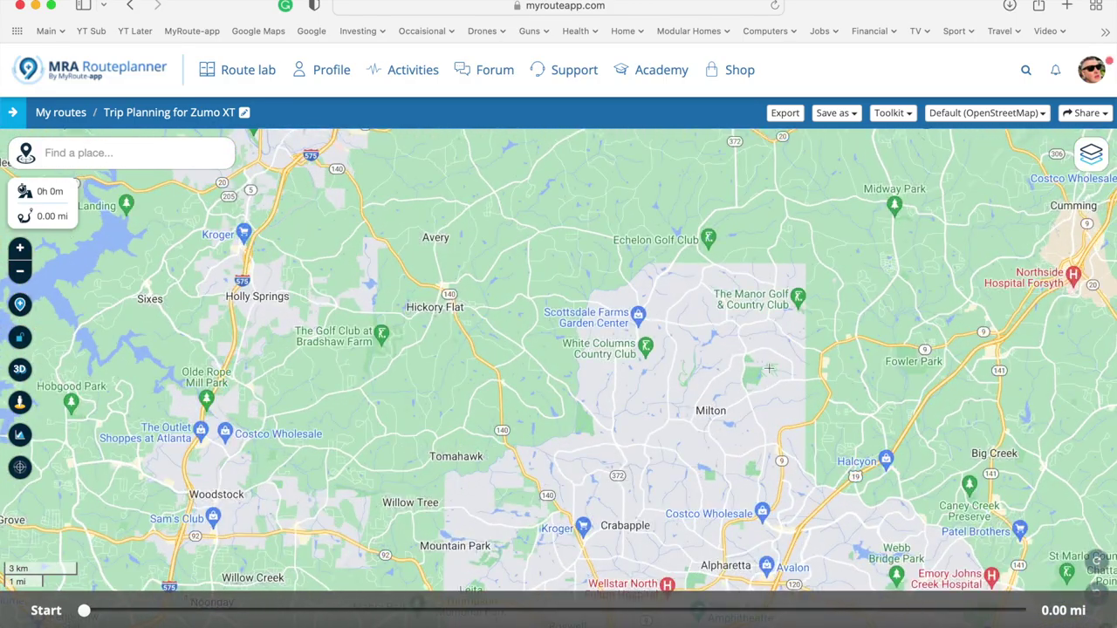
{"action": "scroll", "coordinate": [675, 389], "scroll_direction": "up", "scroll_amount": 1}
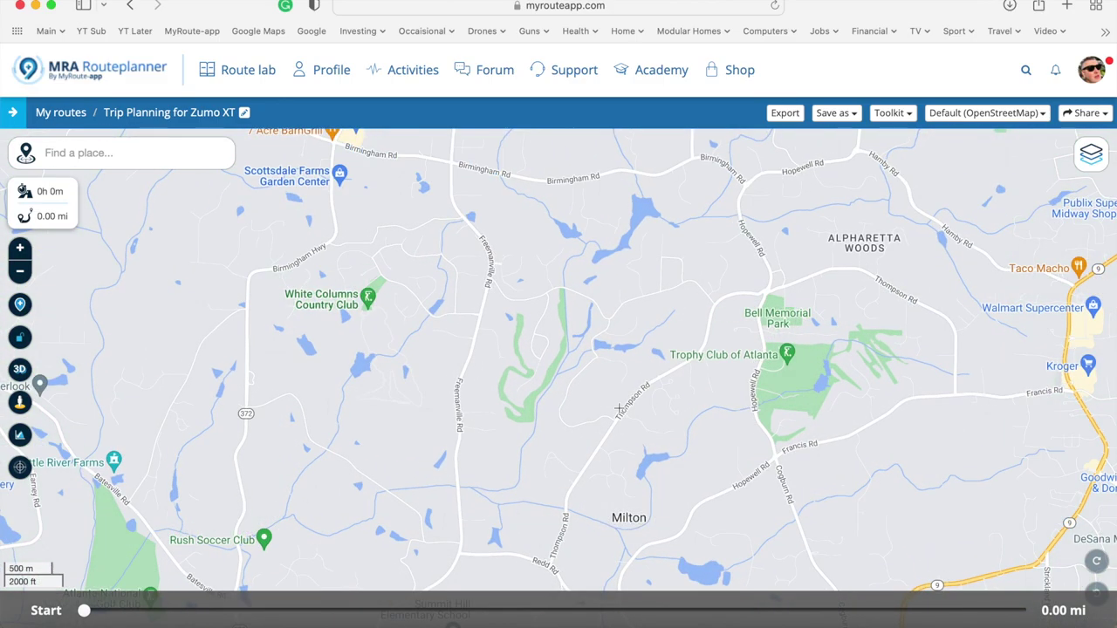
Centre the map on 7 Acre BarnGrill at the Hickory Flat Rd / Birmingham Hwy junction
{"action": "left_click_drag", "start_coordinate": [567, 465], "coordinate": [681, 335]}
{"action": "scroll", "coordinate": [680, 334], "scroll_direction": "up", "scroll_amount": 2}
{"action": "scroll", "coordinate": [681, 335], "scroll_direction": "down", "scroll_amount": 1}
{"action": "left_click_drag", "start_coordinate": [613, 241], "coordinate": [901, 268]}
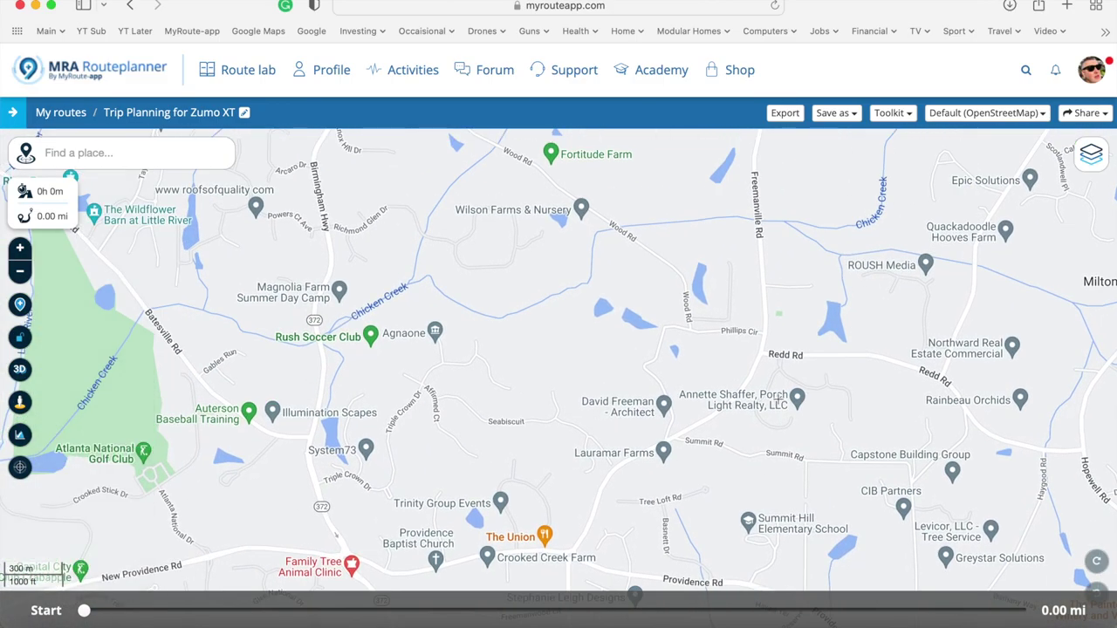
{"action": "scroll", "coordinate": [639, 385], "scroll_direction": "down", "scroll_amount": 2}
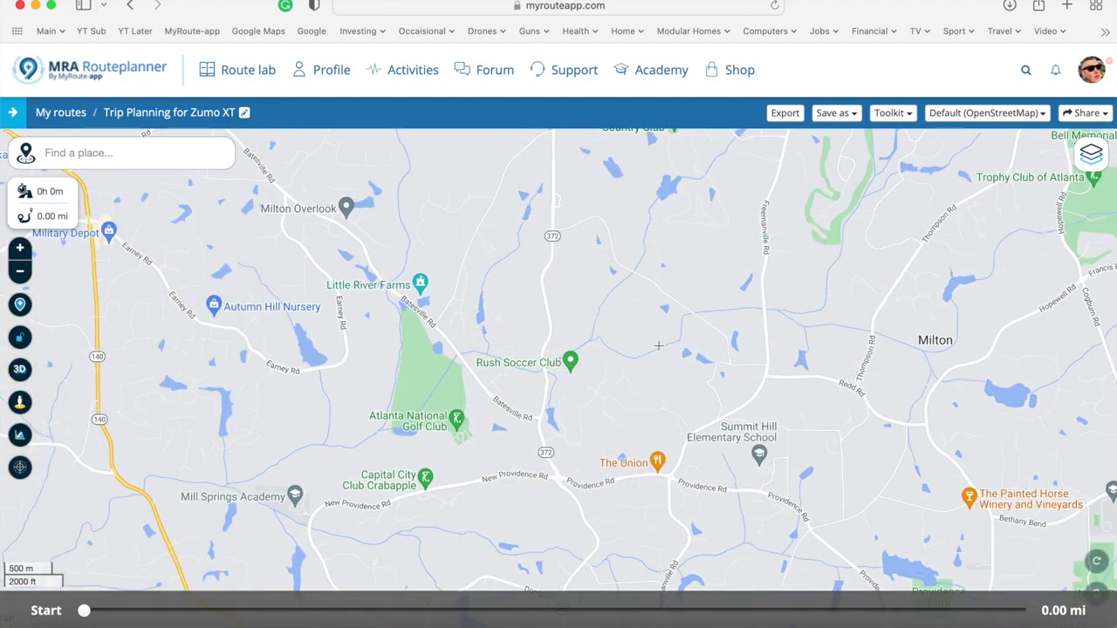
{"action": "scroll", "coordinate": [643, 571], "scroll_direction": "up", "scroll_amount": 1}
{"action": "scroll", "coordinate": [641, 178], "scroll_direction": "up", "scroll_amount": 1}
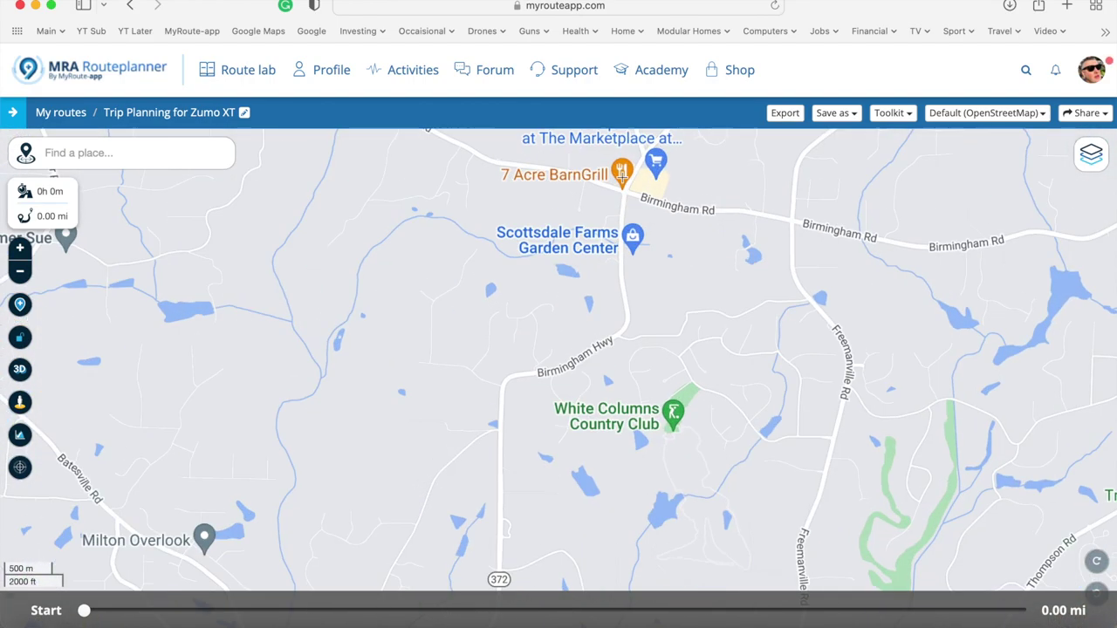
{"action": "left_click_drag", "start_coordinate": [640, 199], "coordinate": [640, 291]}
{"action": "scroll", "coordinate": [640, 291], "scroll_direction": "up", "scroll_amount": 3}
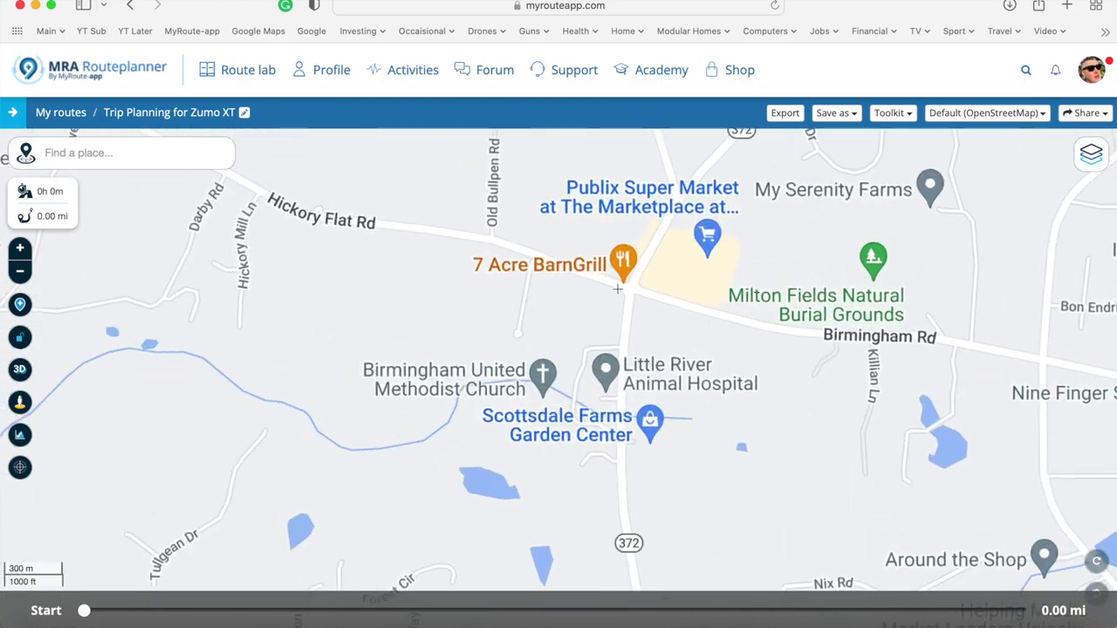
{"action": "scroll", "coordinate": [616, 308], "scroll_direction": "up", "scroll_amount": 1}
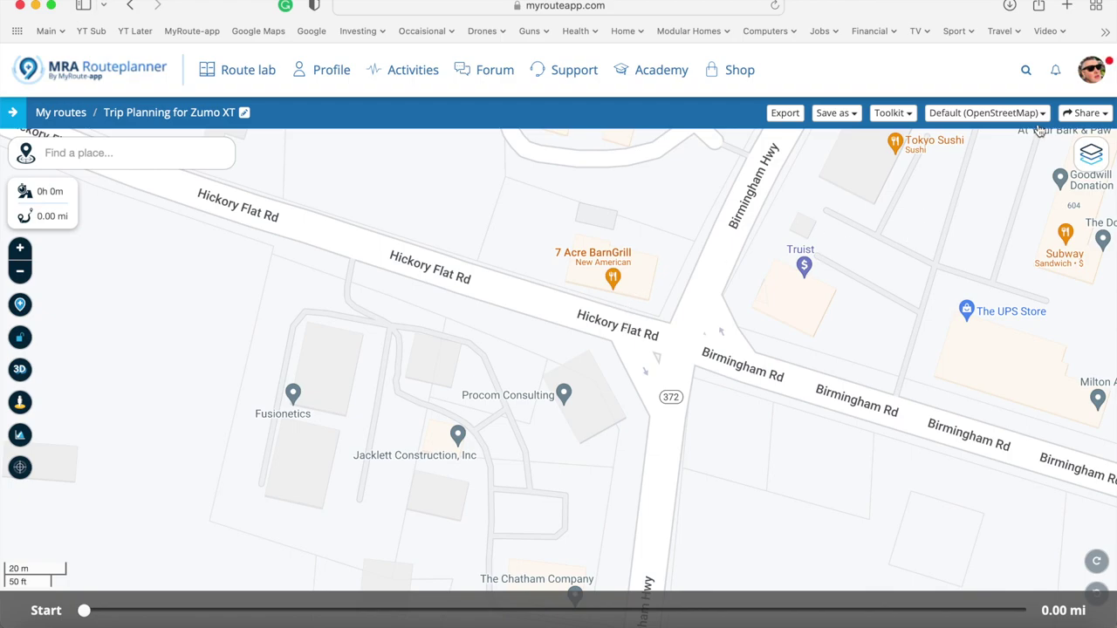
{"action": "left_click", "coordinate": [1091, 153]}
{"action": "left_click", "coordinate": [1037, 242]}
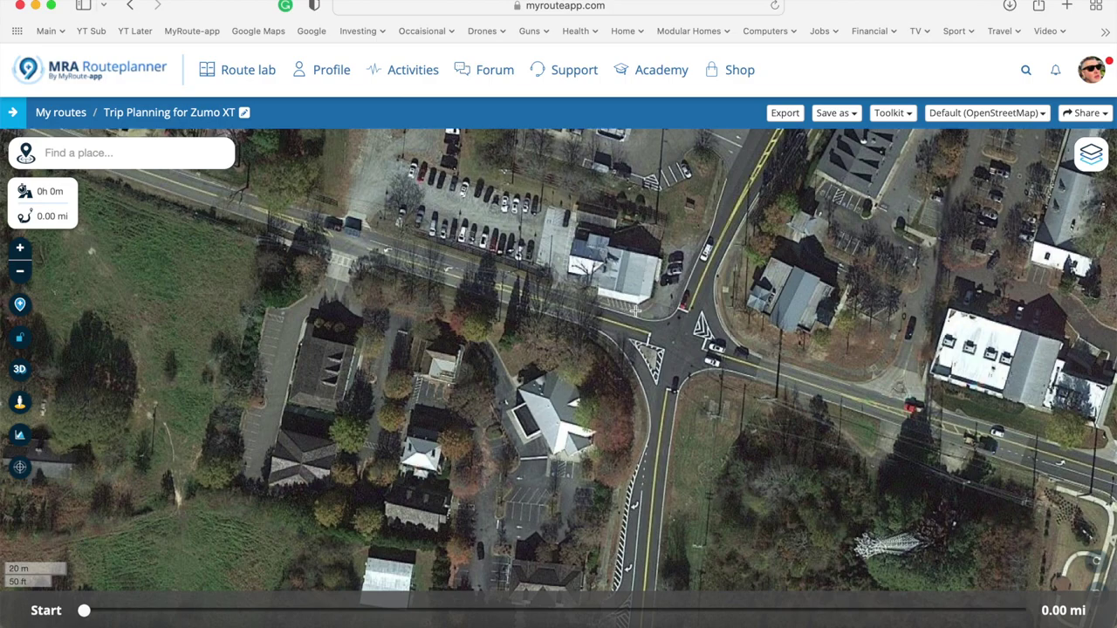
{"action": "left_click", "coordinate": [1098, 164]}
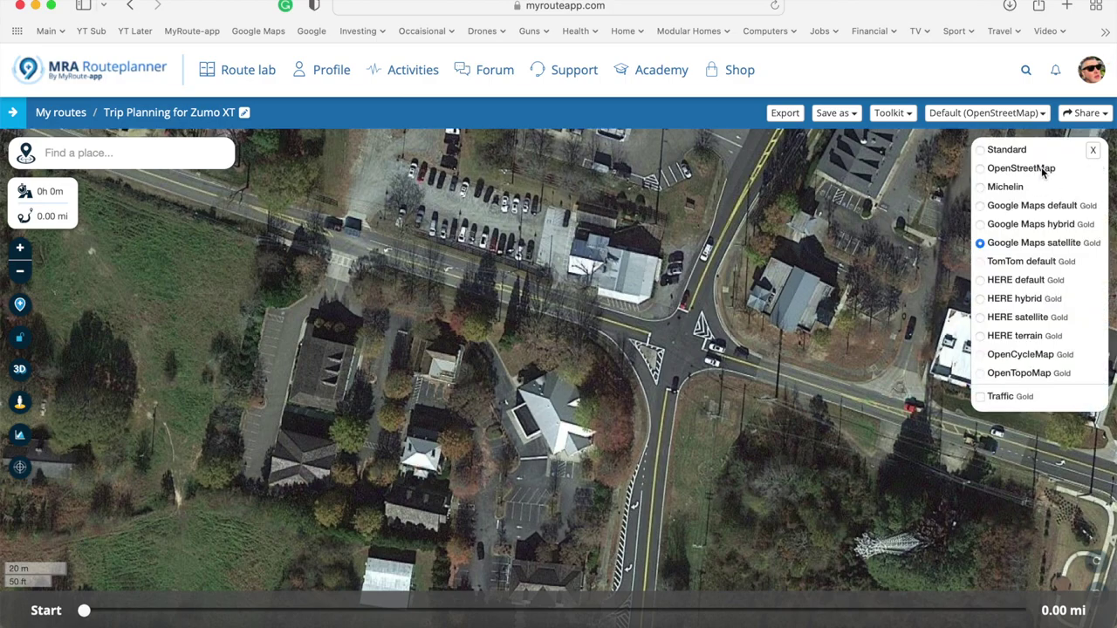
{"action": "left_click", "coordinate": [1035, 206]}
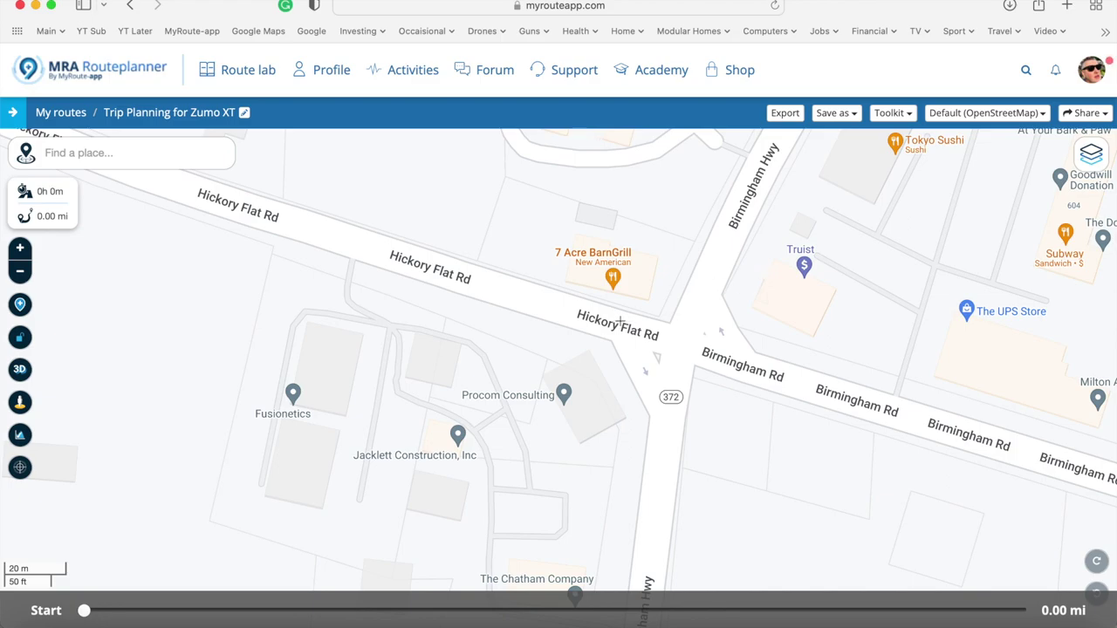
Add a waypoint named '7 Acre Barn Grill' at the Hickory Flat Rd crossroads
{"action": "left_click", "coordinate": [618, 321]}
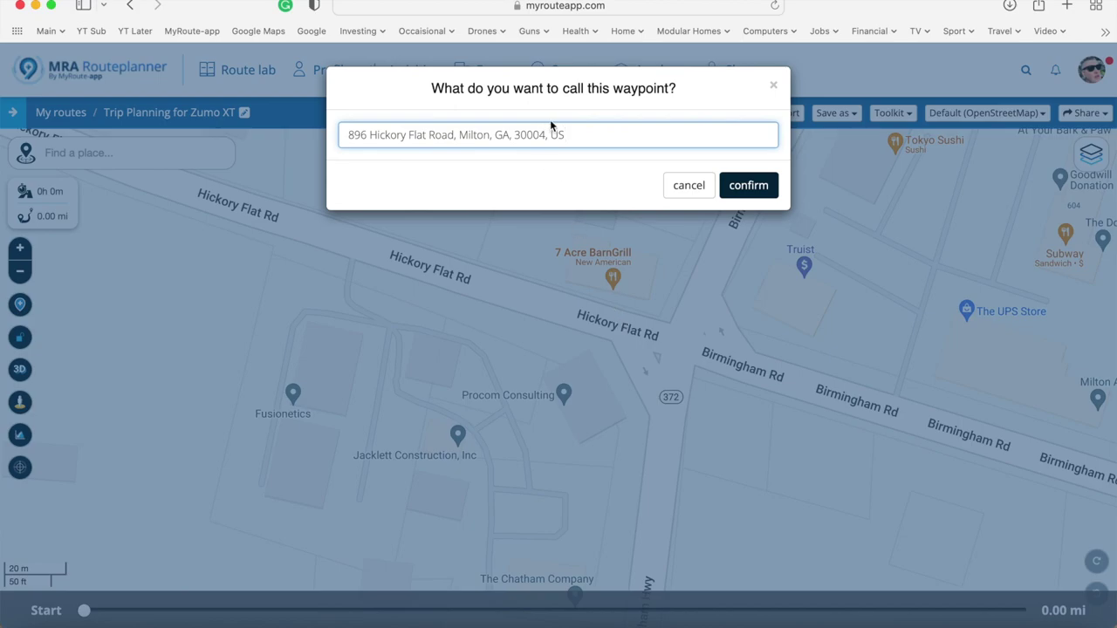
{"action": "key", "text": "super+a"}
{"action": "type", "text": "7"}
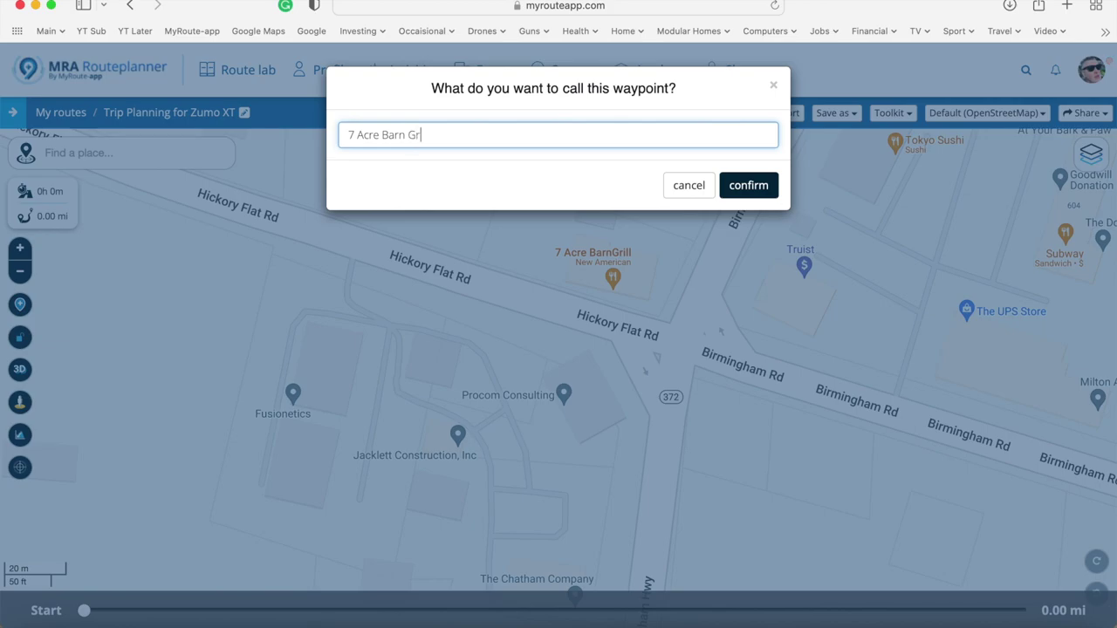
{"action": "type", "text": " Acre Barn Grill"}
{"action": "key", "text": "Return"}
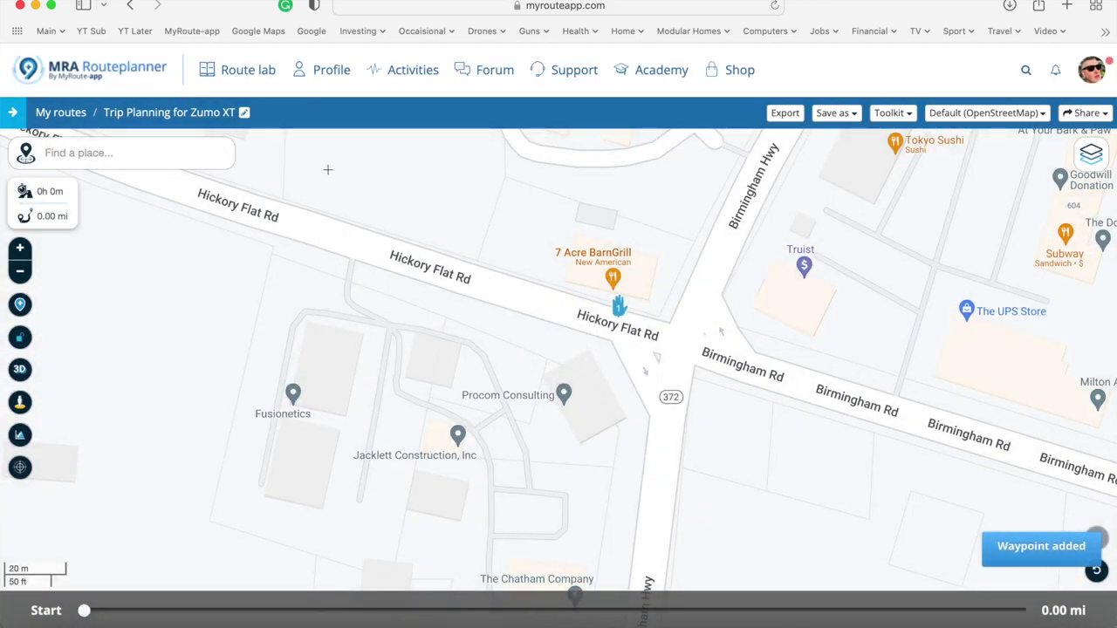
Save waypoint 1 as the favorite '7 Acre Barn Grill', then delete it from the route
{"action": "left_click", "coordinate": [621, 312]}
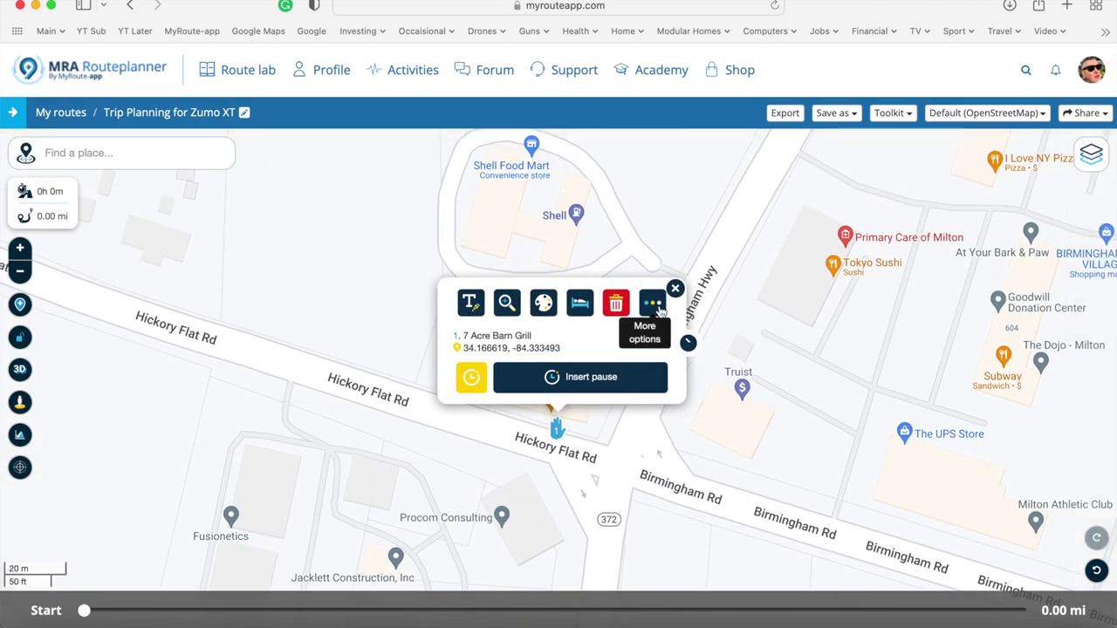
{"action": "left_click", "coordinate": [660, 312]}
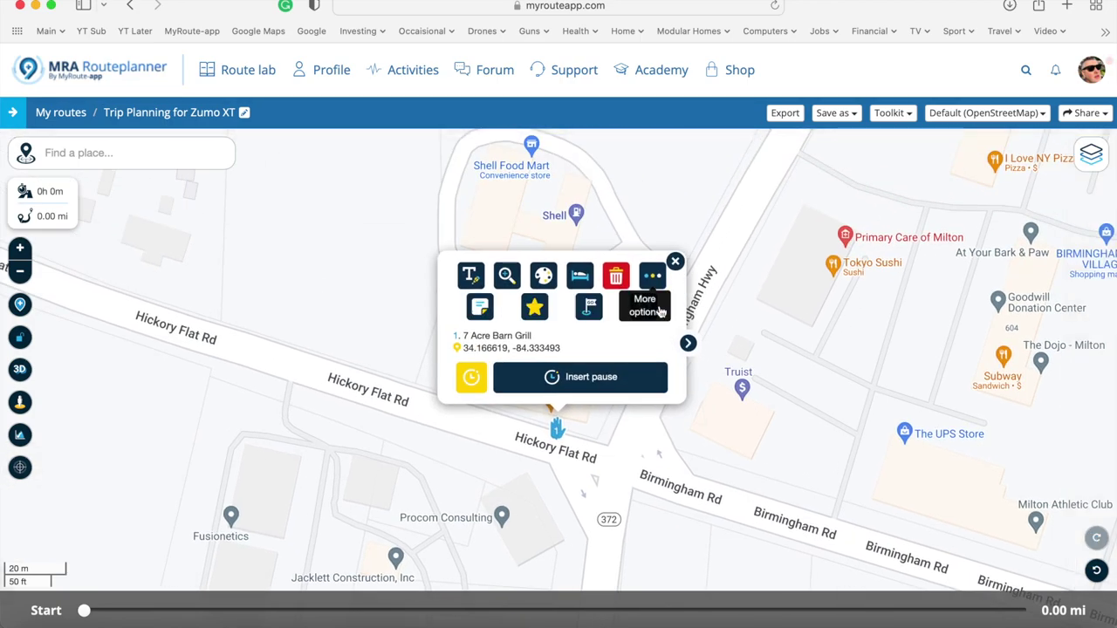
{"action": "left_click", "coordinate": [537, 311]}
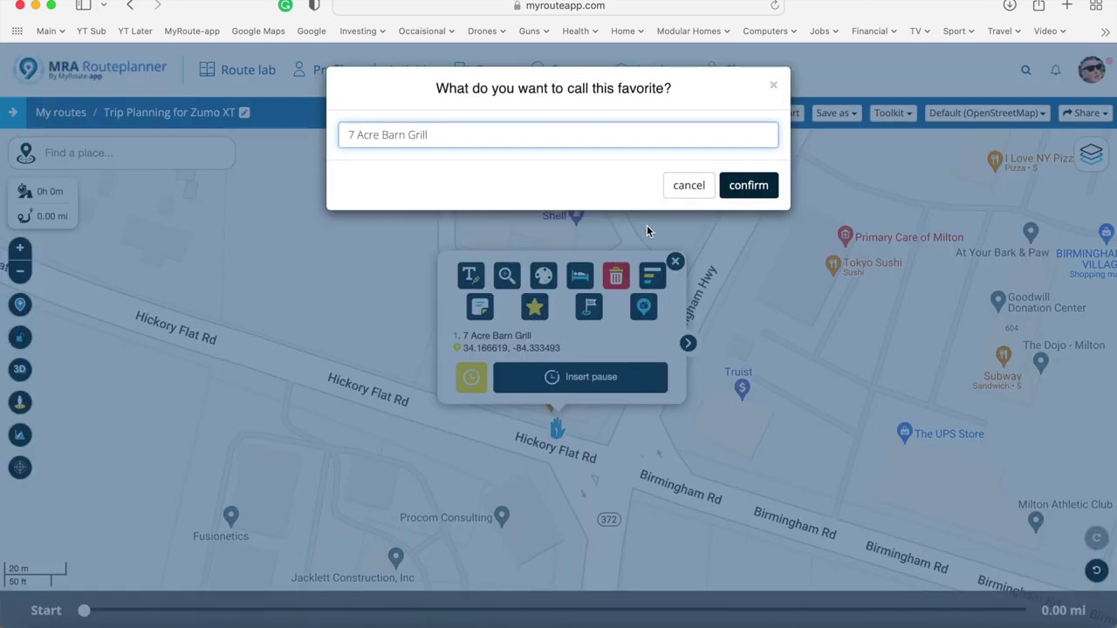
{"action": "left_click", "coordinate": [748, 186]}
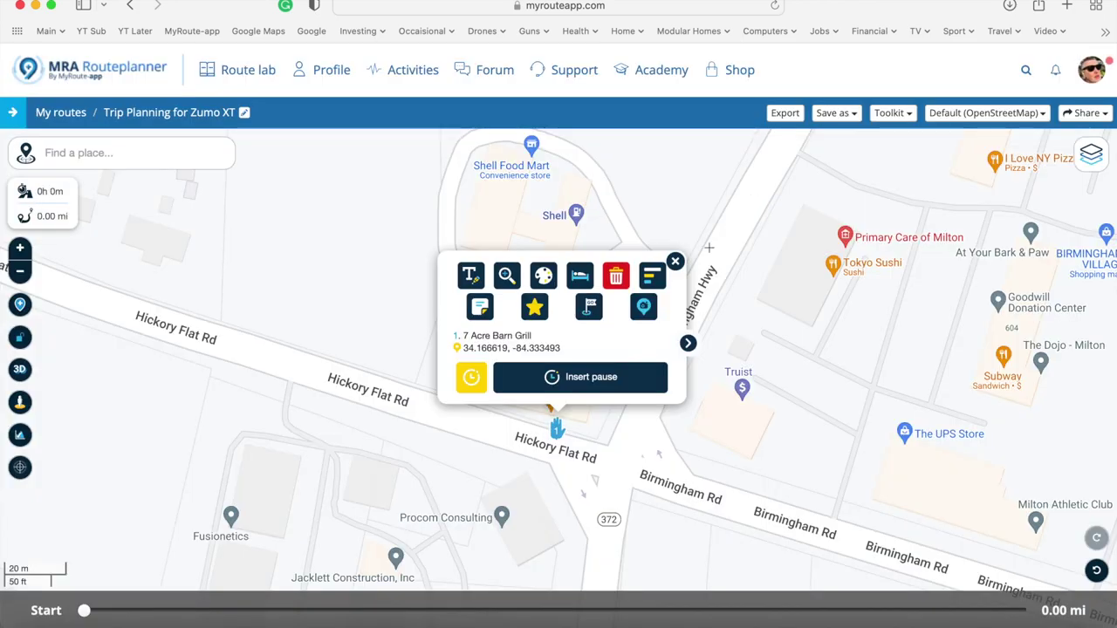
{"action": "left_click", "coordinate": [620, 285]}
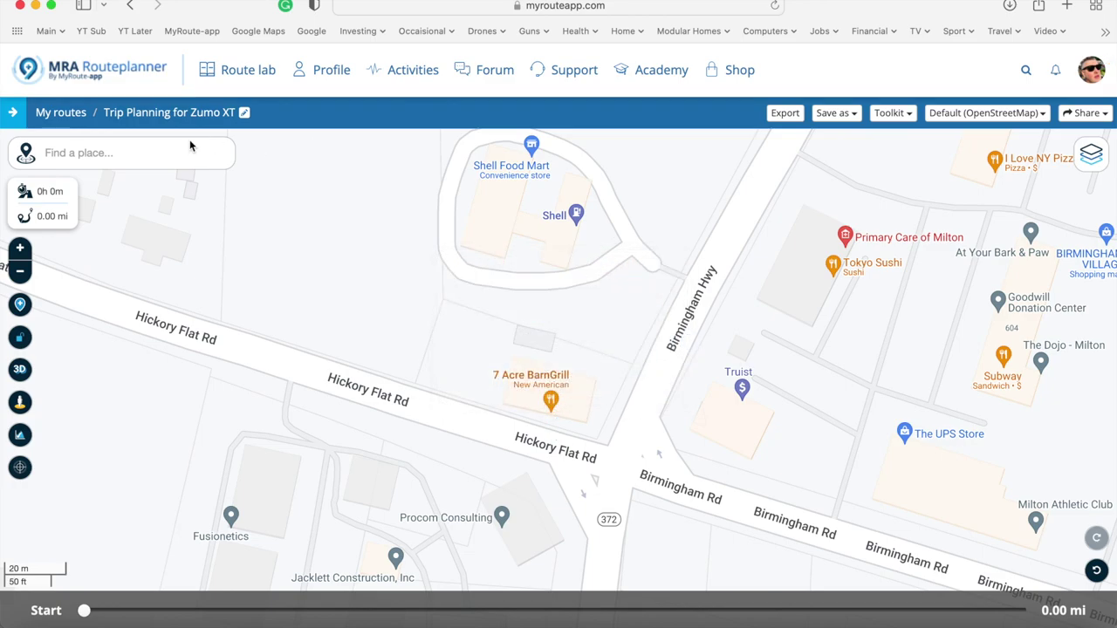
Reopen the side panel and switch it to the Favorites list
{"action": "scroll", "coordinate": [331, 247], "scroll_direction": "down", "scroll_amount": 5}
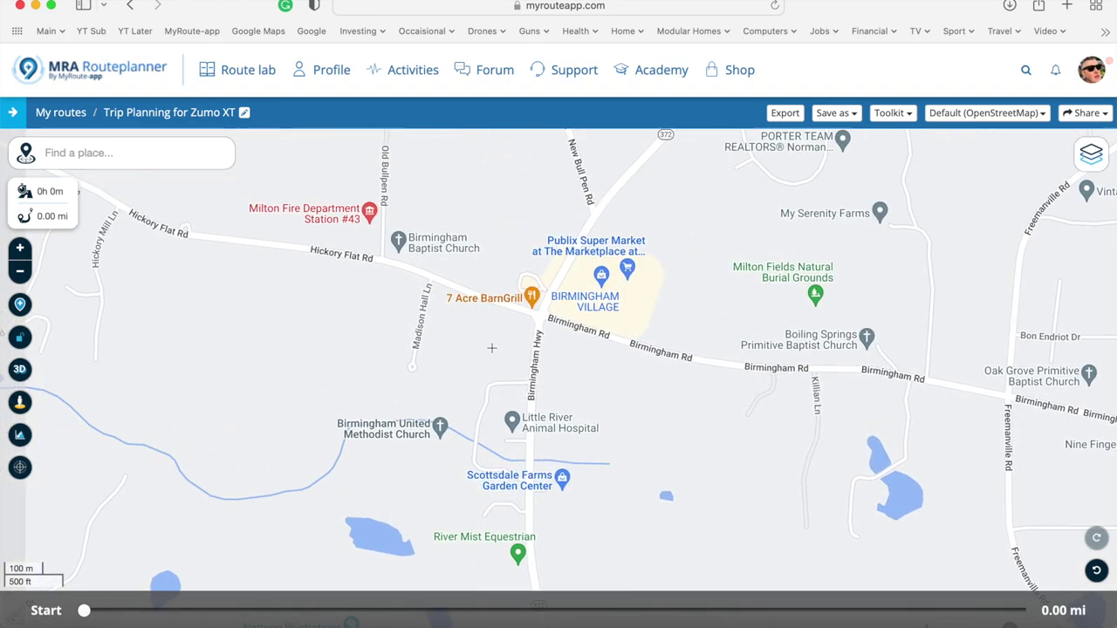
{"action": "left_click", "coordinate": [15, 114]}
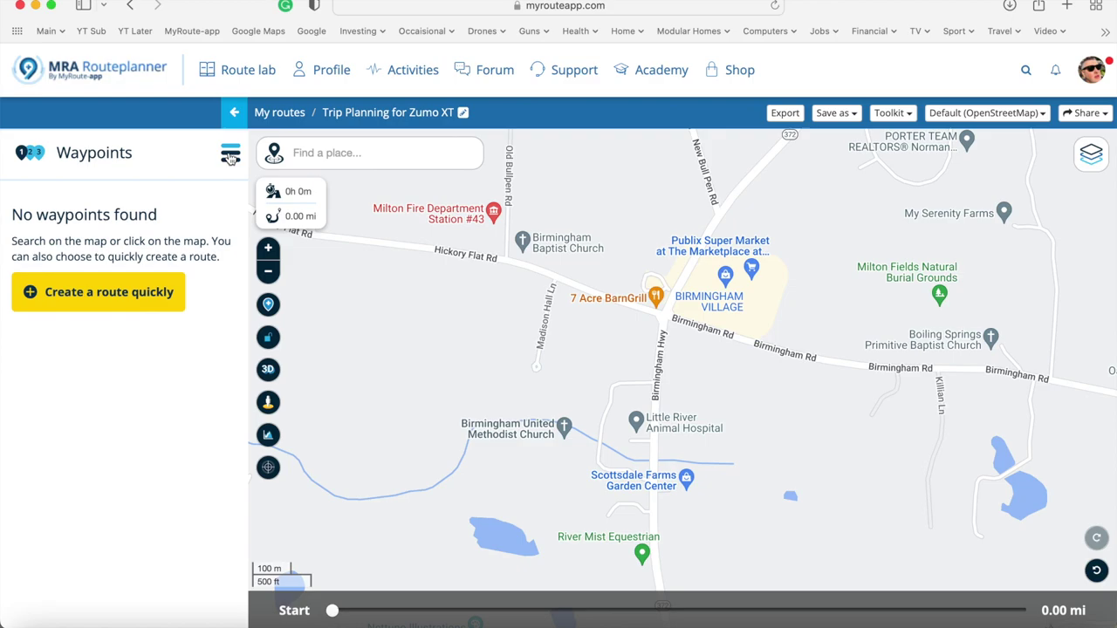
{"action": "left_click", "coordinate": [230, 155]}
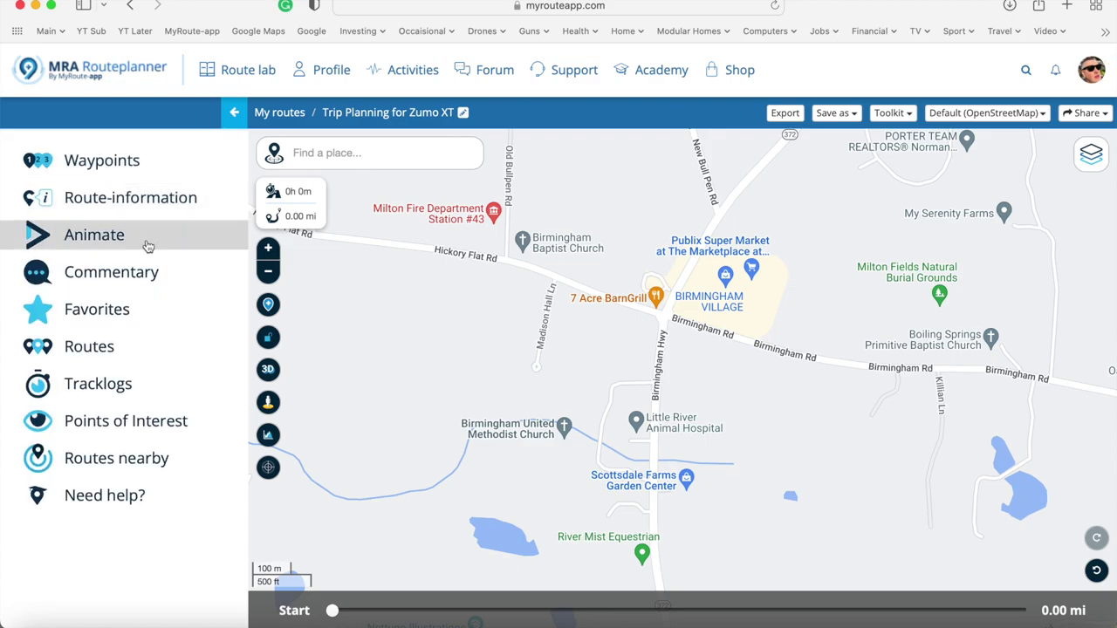
{"action": "left_click", "coordinate": [130, 309]}
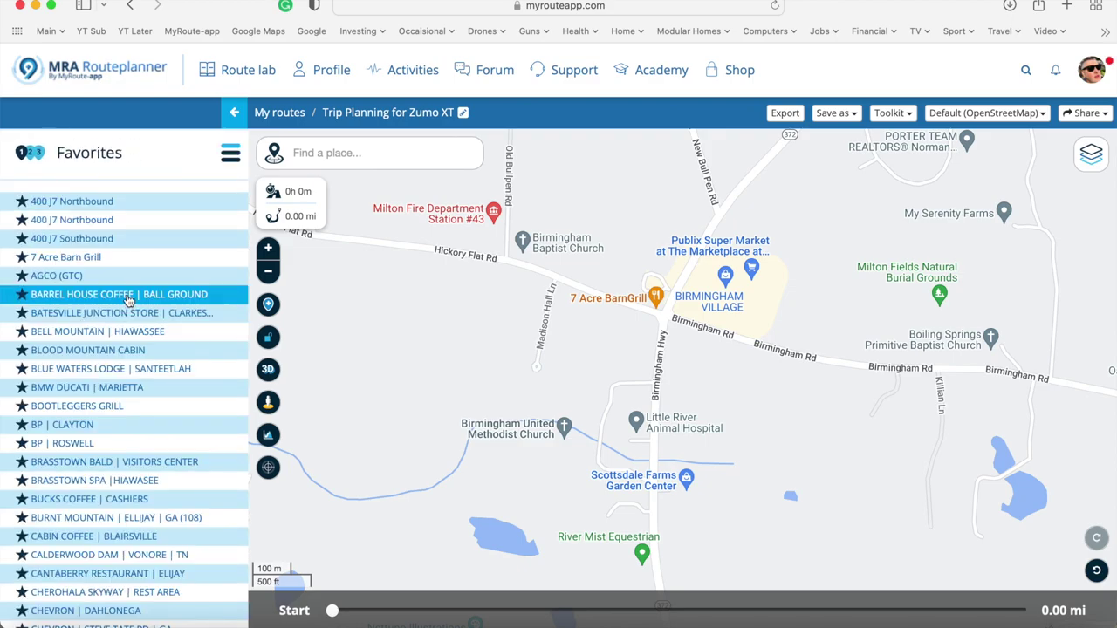
{"action": "scroll", "coordinate": [131, 279], "scroll_direction": "down", "scroll_amount": 5}
{"action": "scroll", "coordinate": [135, 259], "scroll_direction": "up", "scroll_amount": 5}
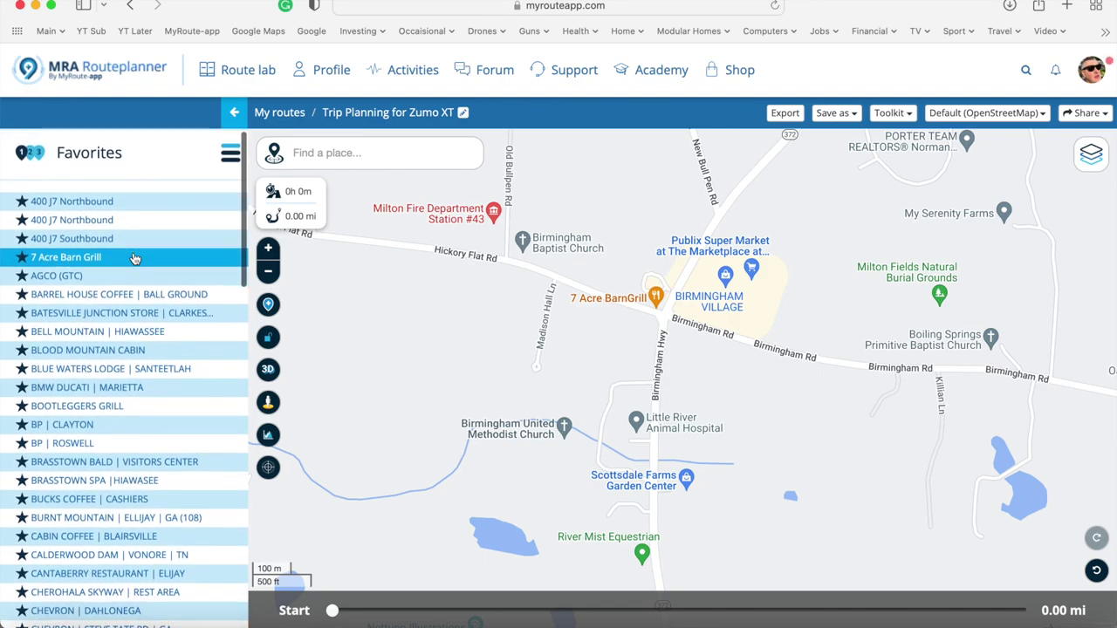
Add favorites 400 J7 Northbound and BARREL HOUSE COFFEE | BALL GROUND as waypoints 1 and 2
{"action": "left_click", "coordinate": [122, 207]}
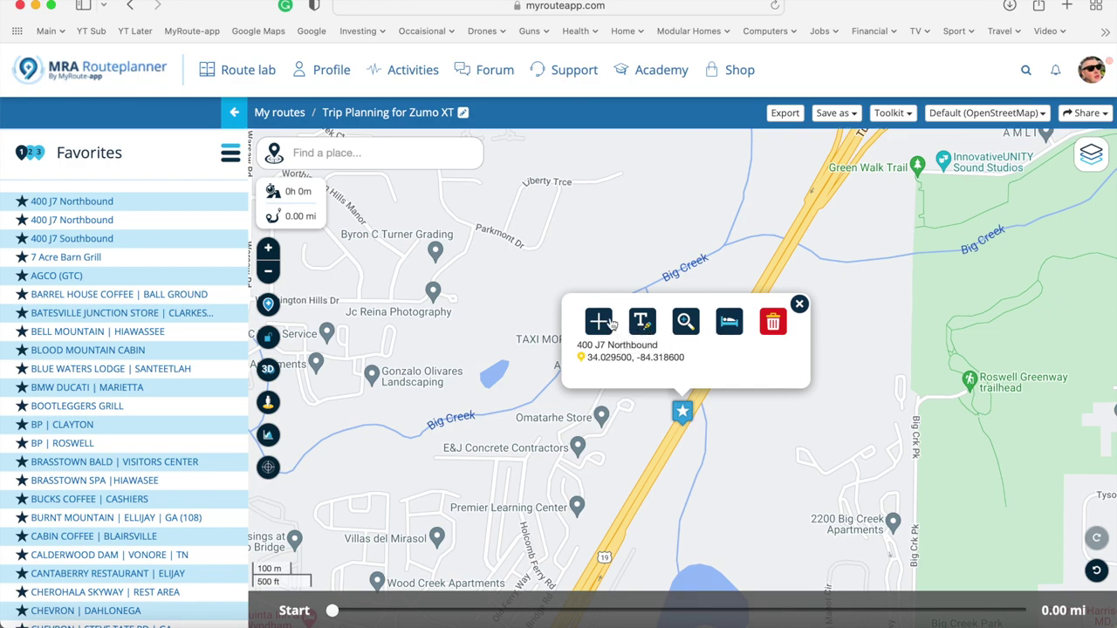
{"action": "left_click", "coordinate": [599, 322]}
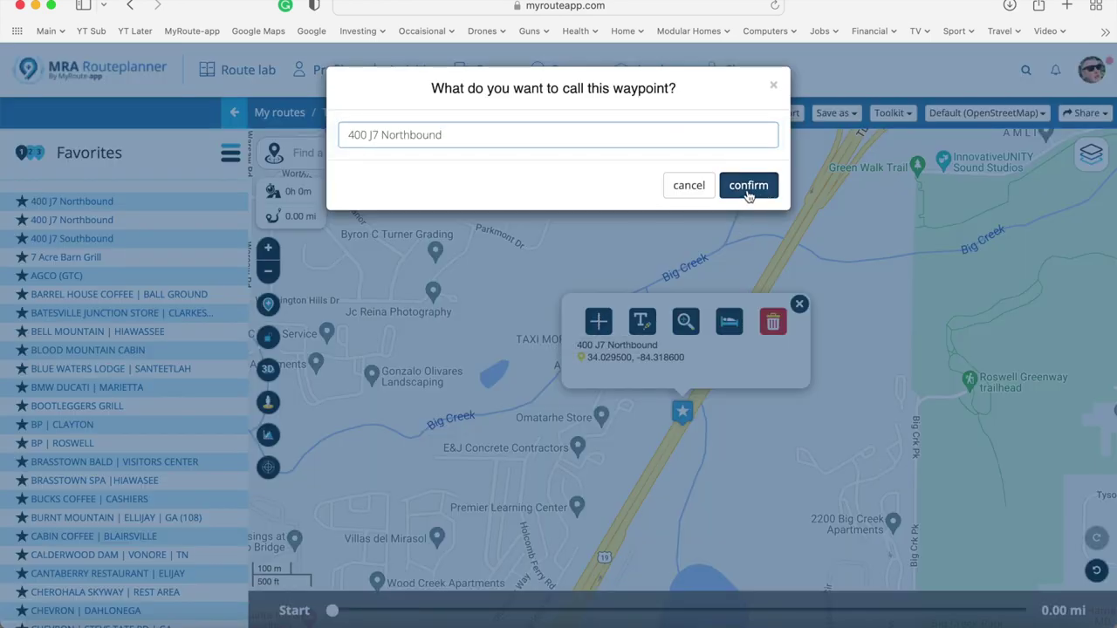
{"action": "left_click", "coordinate": [748, 185]}
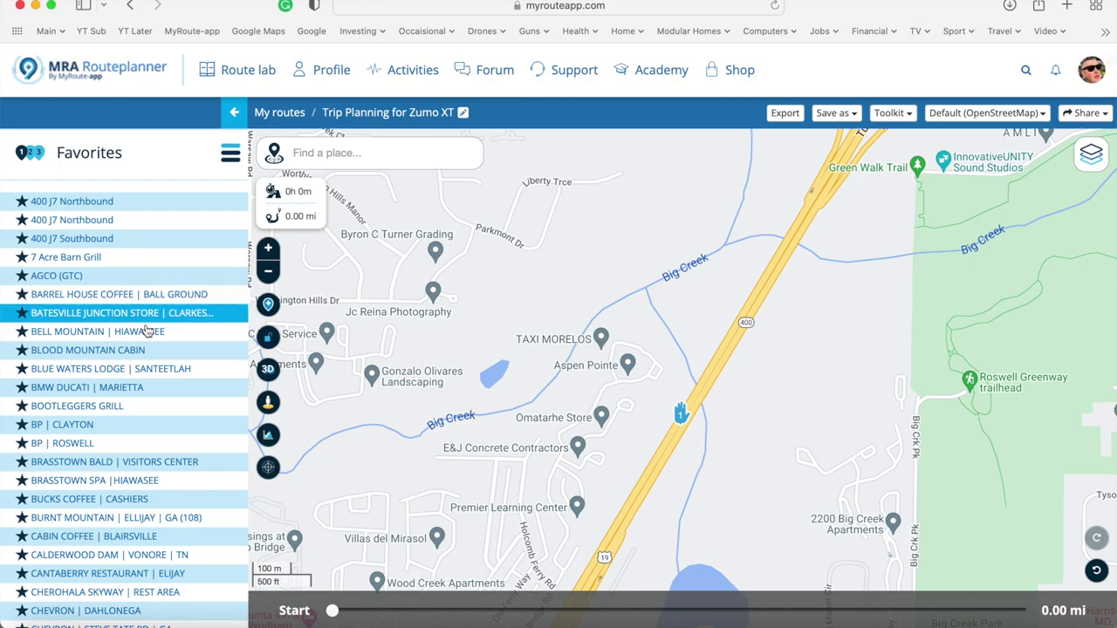
{"action": "left_click", "coordinate": [137, 300]}
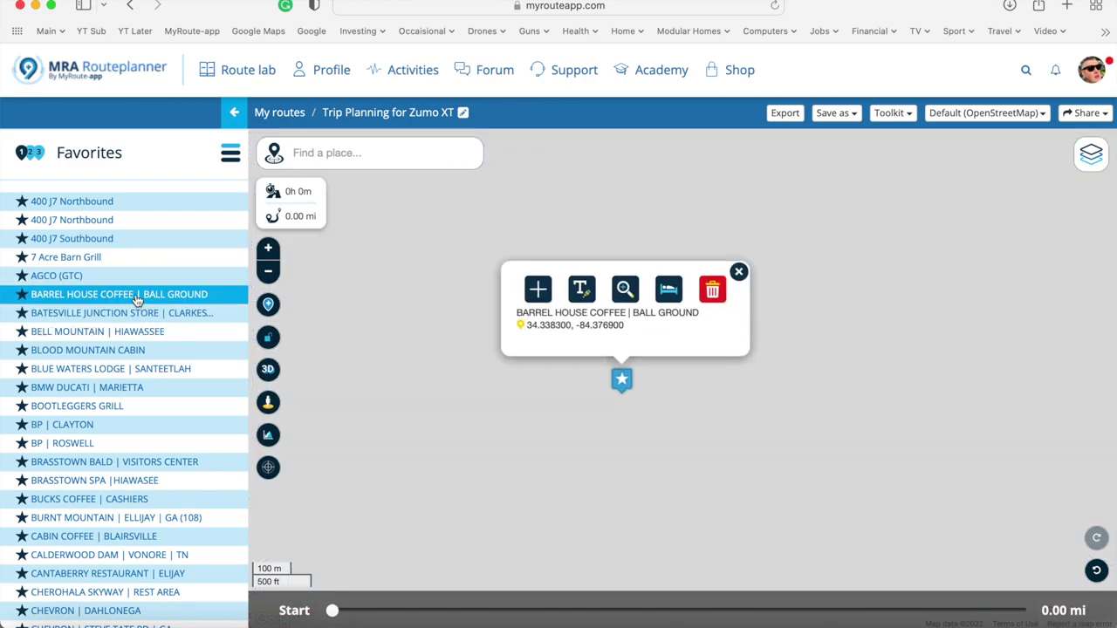
{"action": "left_click", "coordinate": [609, 332]}
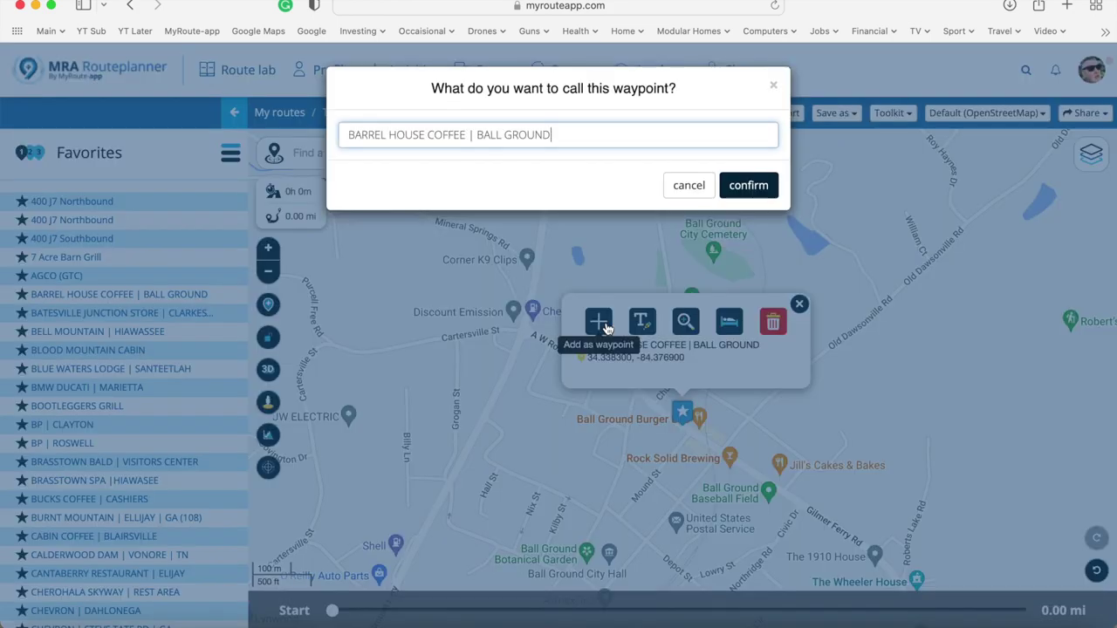
{"action": "left_click", "coordinate": [748, 183]}
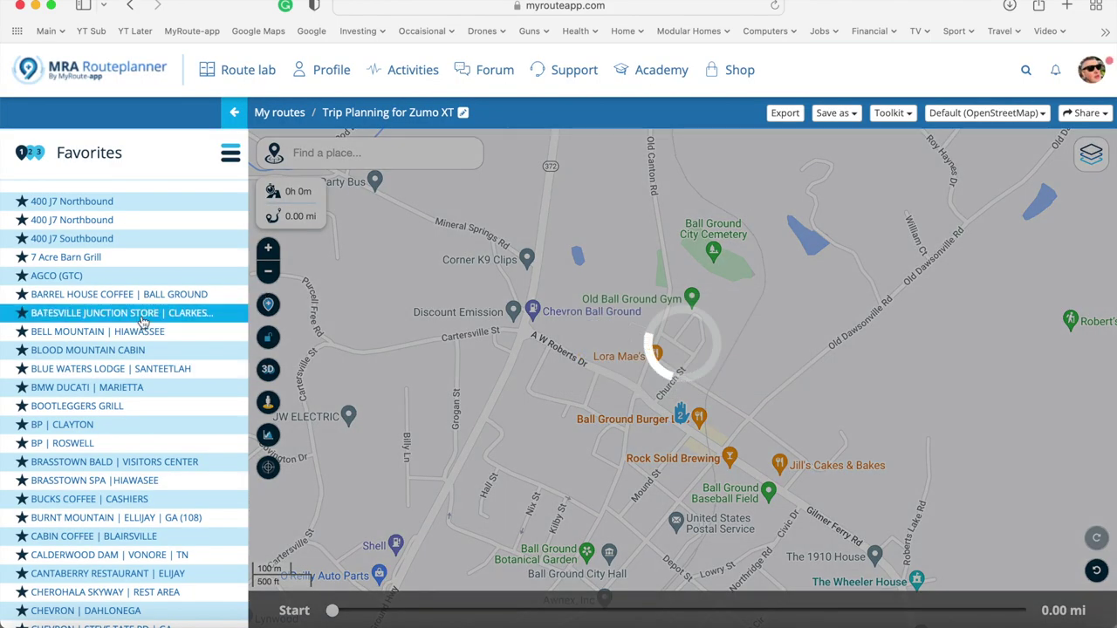
Add the 7 Acre Barn Grill favorite as waypoint 3, making the route 45.17 mi
{"action": "scroll", "coordinate": [120, 334], "scroll_direction": "down", "scroll_amount": 20}
{"action": "scroll", "coordinate": [119, 335], "scroll_direction": "up", "scroll_amount": 20}
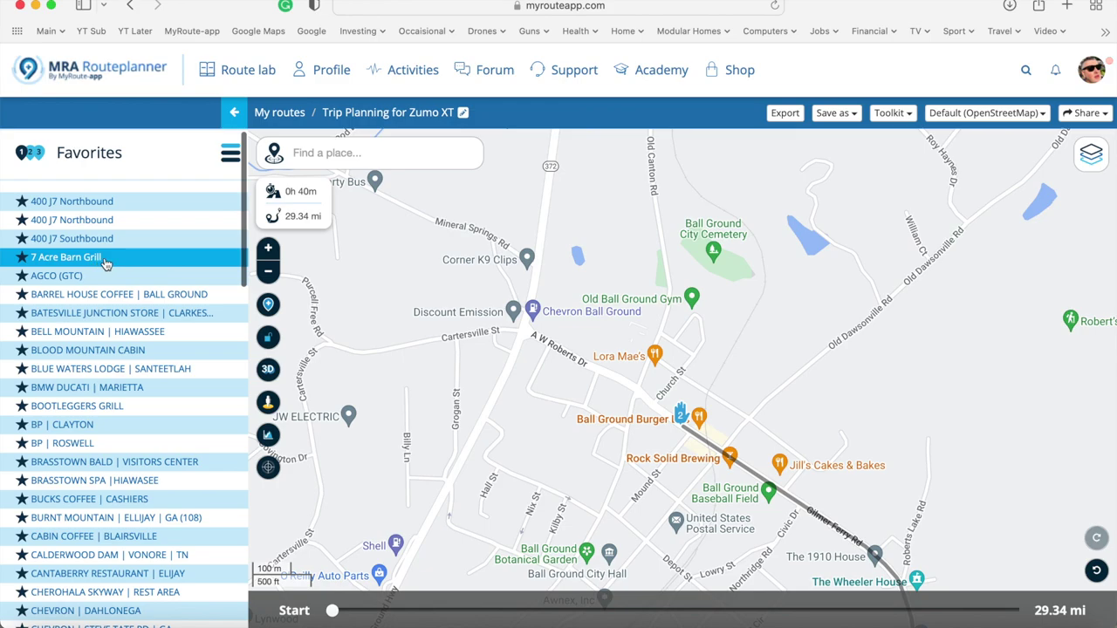
{"action": "left_click", "coordinate": [69, 258]}
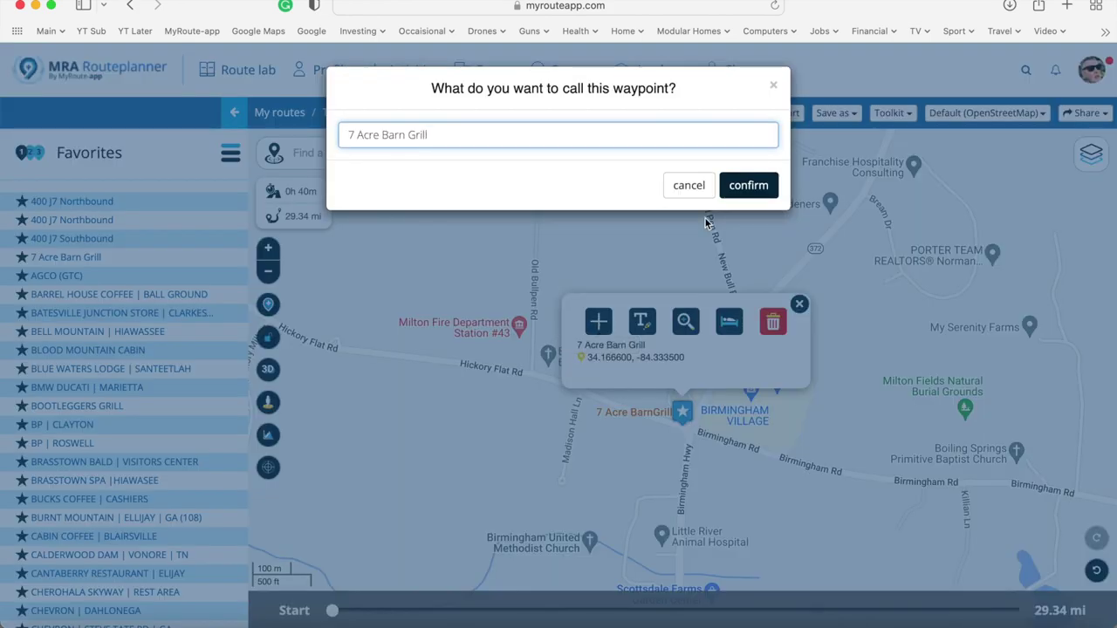
{"action": "left_click", "coordinate": [746, 185]}
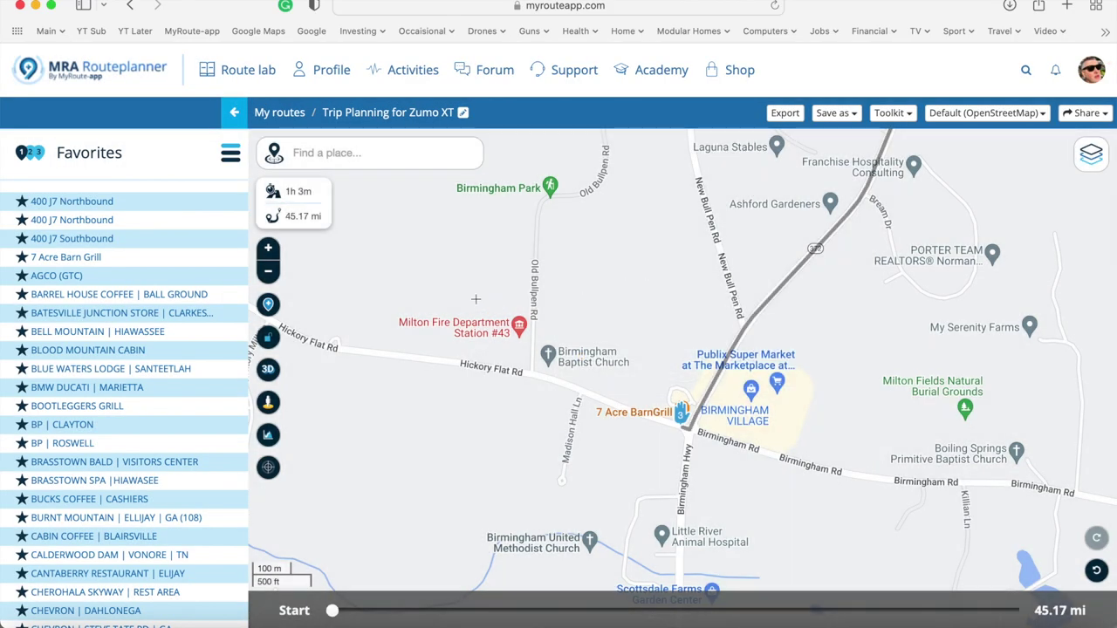
Add the CIRCLE K | DAWSONVILLE favorite as waypoint 4
{"action": "scroll", "coordinate": [168, 406], "scroll_direction": "down", "scroll_amount": 5}
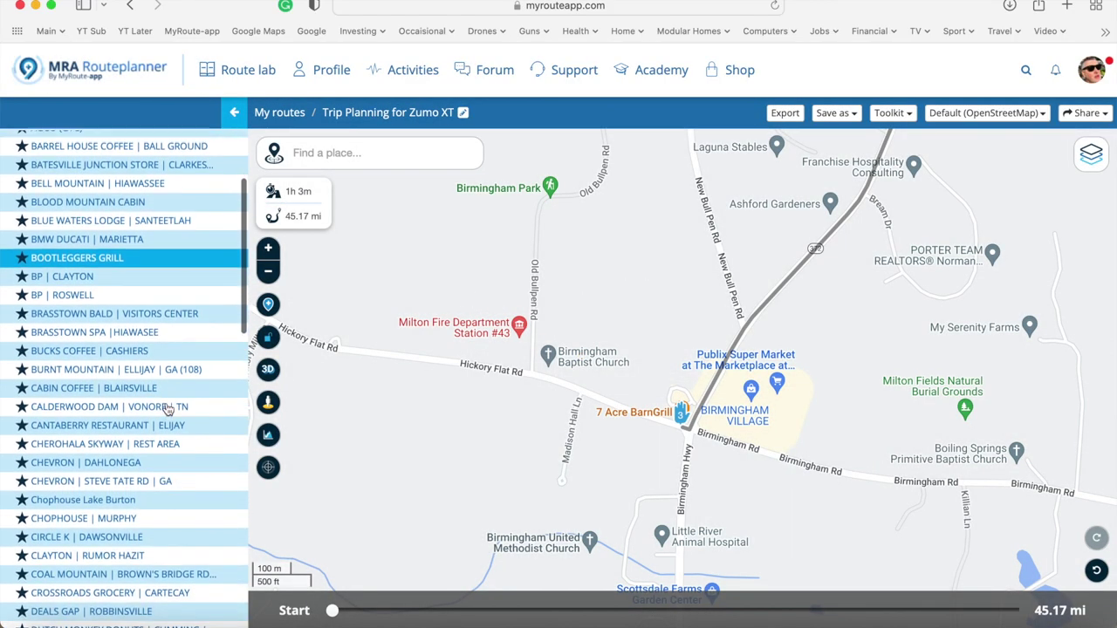
{"action": "scroll", "coordinate": [168, 411], "scroll_direction": "down", "scroll_amount": 1}
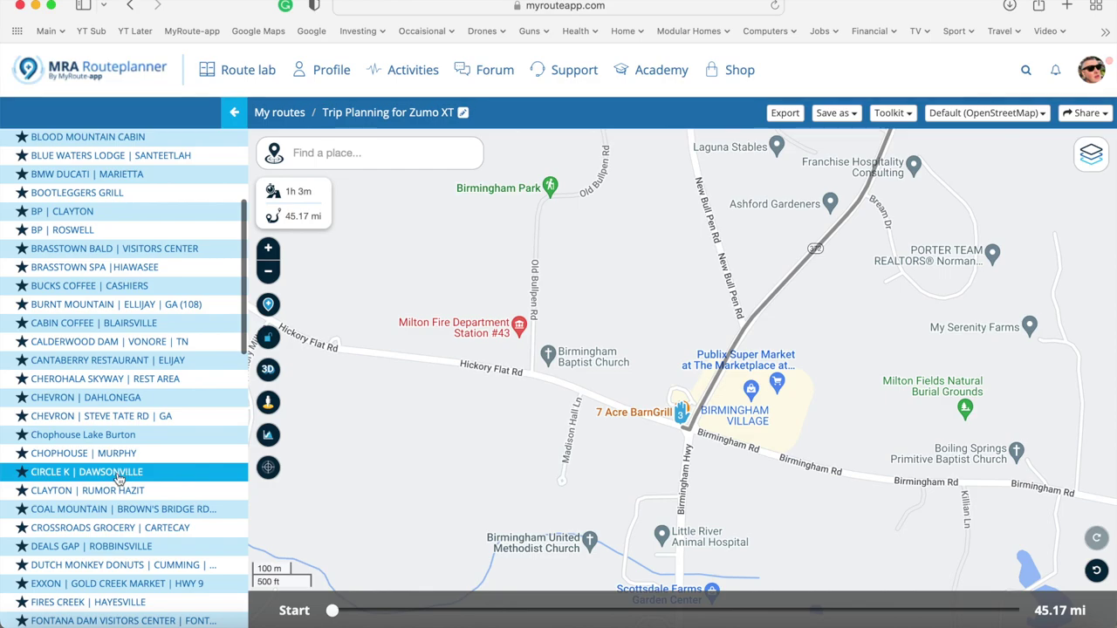
{"action": "left_click", "coordinate": [87, 471]}
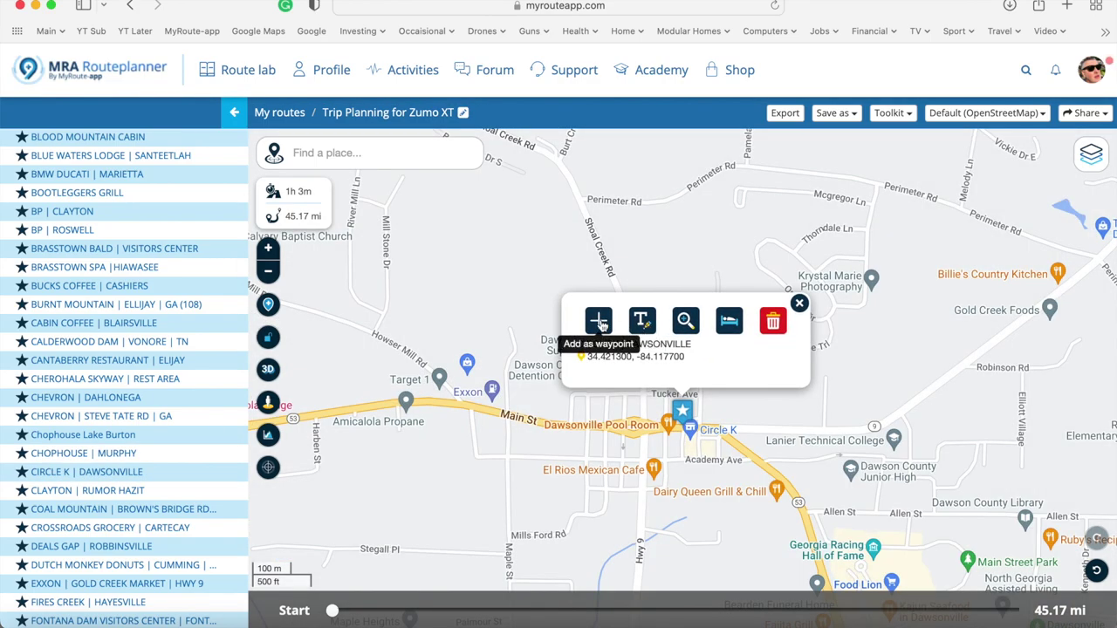
{"action": "left_click", "coordinate": [599, 322]}
{"action": "left_click", "coordinate": [749, 185]}
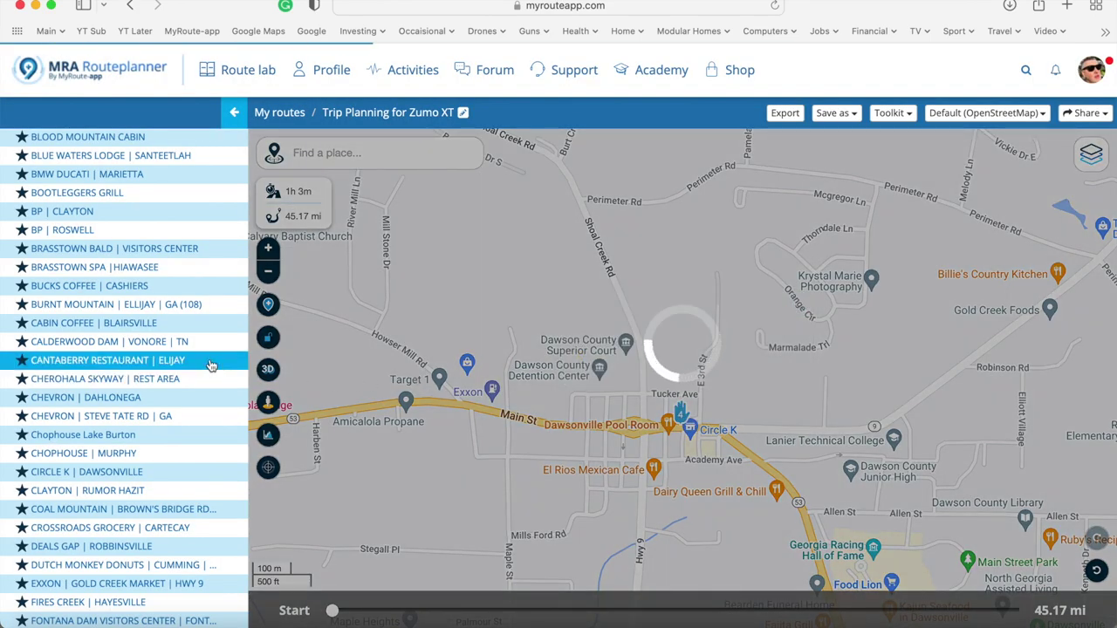
Add Two Wheels of Suches as waypoint 5, bringing the route to 103.40 mi, 2h 34m
{"action": "scroll", "coordinate": [211, 365], "scroll_direction": "down", "scroll_amount": 7}
{"action": "scroll", "coordinate": [212, 331], "scroll_direction": "down", "scroll_amount": 10}
{"action": "left_click", "coordinate": [212, 297]}
{"action": "scroll", "coordinate": [198, 375], "scroll_direction": "down", "scroll_amount": 5}
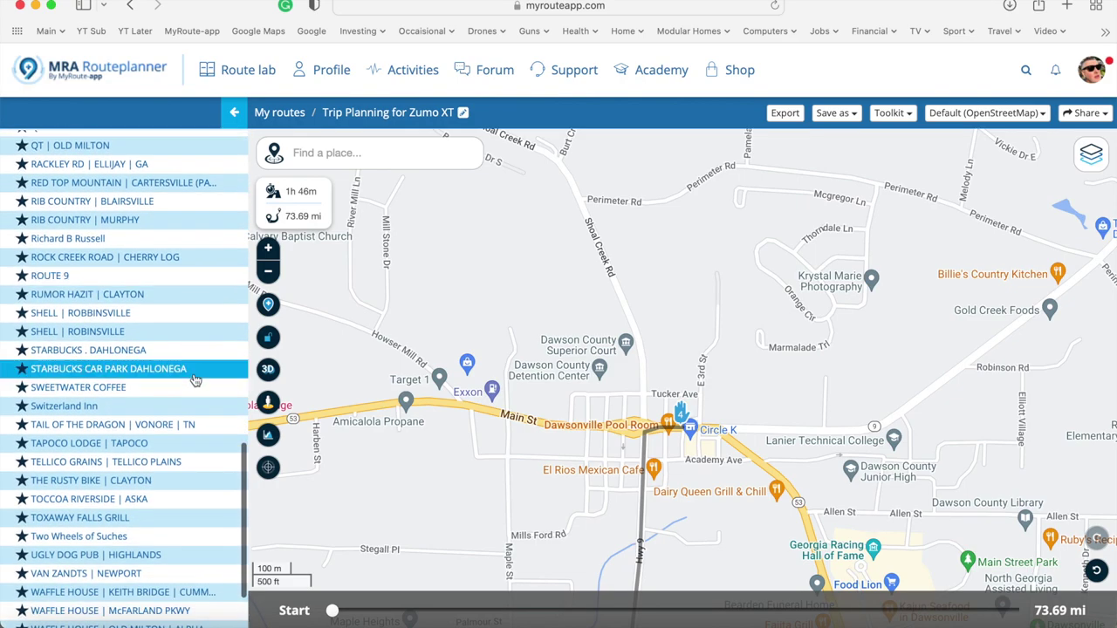
{"action": "left_click", "coordinate": [149, 484]}
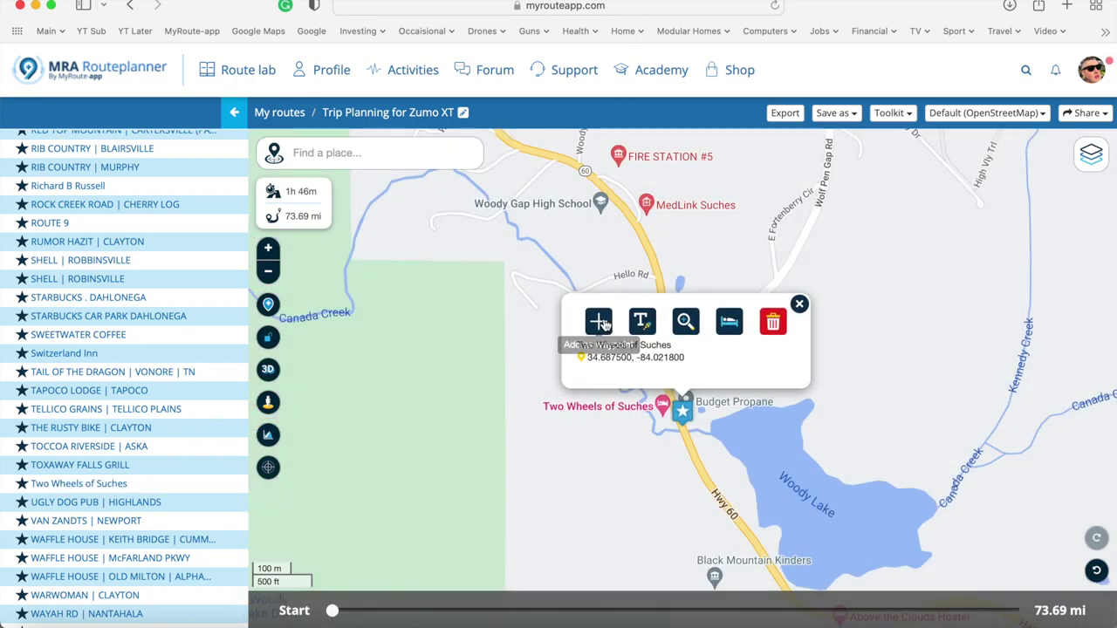
{"action": "left_click", "coordinate": [599, 321]}
{"action": "left_click", "coordinate": [748, 185]}
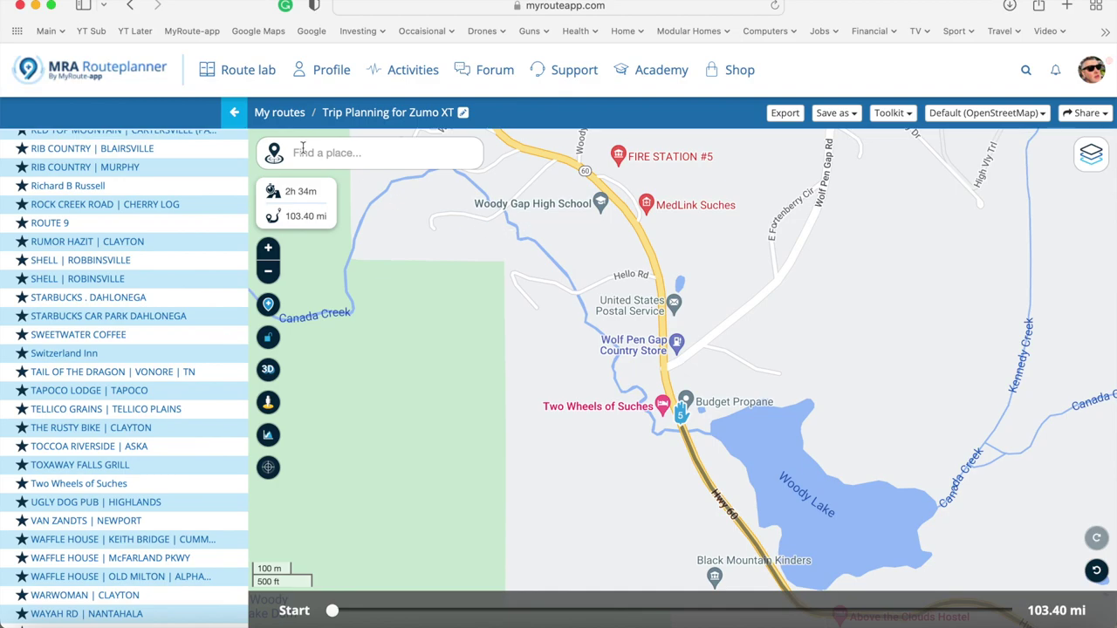
{"action": "left_click", "coordinate": [233, 112]}
{"action": "scroll", "coordinate": [467, 222], "scroll_direction": "down", "scroll_amount": 3}
{"action": "scroll", "coordinate": [468, 222], "scroll_direction": "down", "scroll_amount": 5}
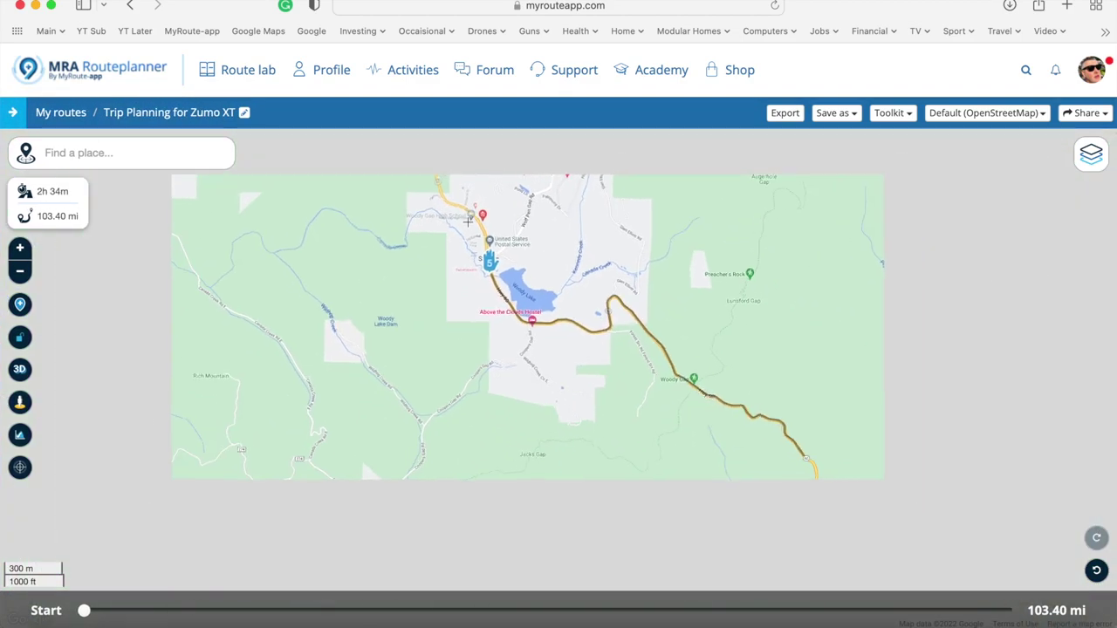
Frame the whole route, pull the leg near Ball Ground, and reopen the favourites sidebar
{"action": "scroll", "coordinate": [468, 222], "scroll_direction": "down", "scroll_amount": 3}
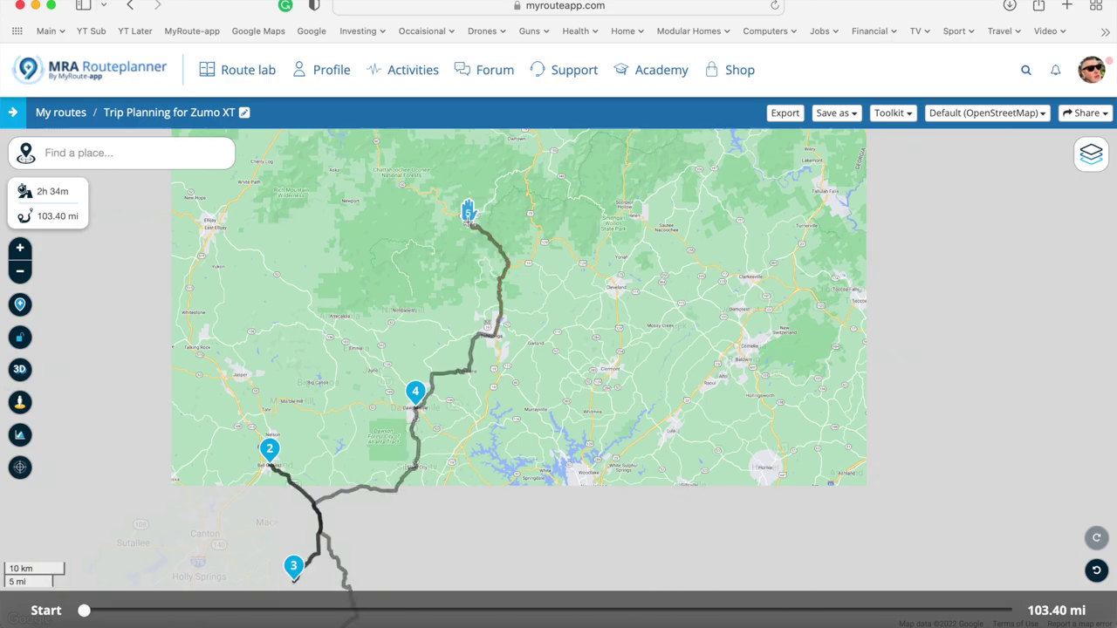
{"action": "scroll", "coordinate": [397, 451], "scroll_direction": "up", "scroll_amount": 4}
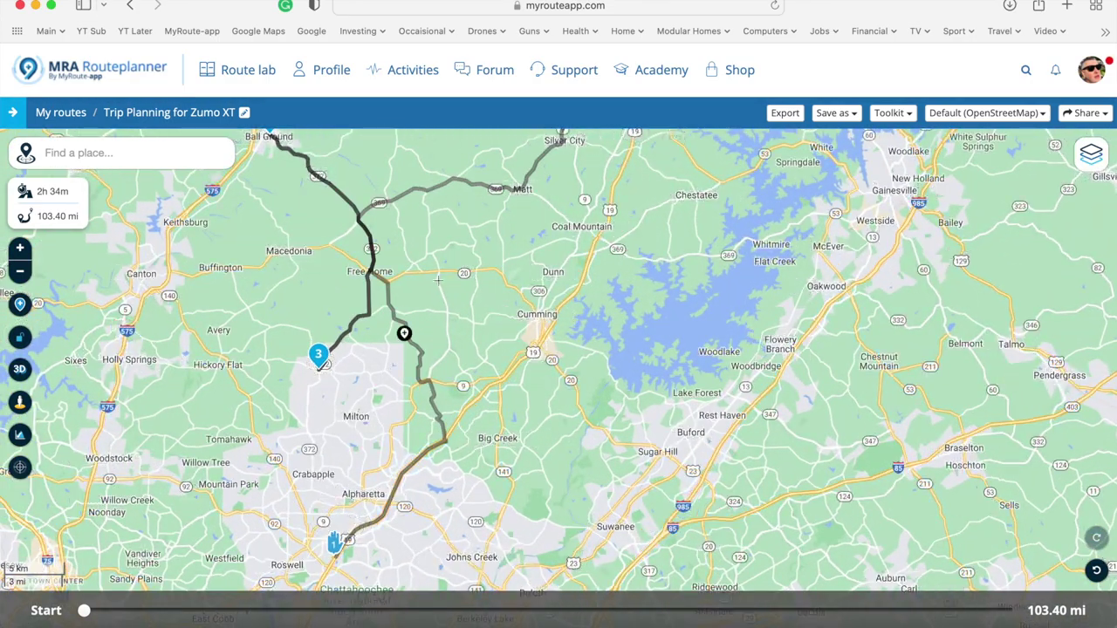
{"action": "left_click_drag", "start_coordinate": [438, 279], "coordinate": [524, 328]}
{"action": "scroll", "coordinate": [521, 321], "scroll_direction": "down", "scroll_amount": 2}
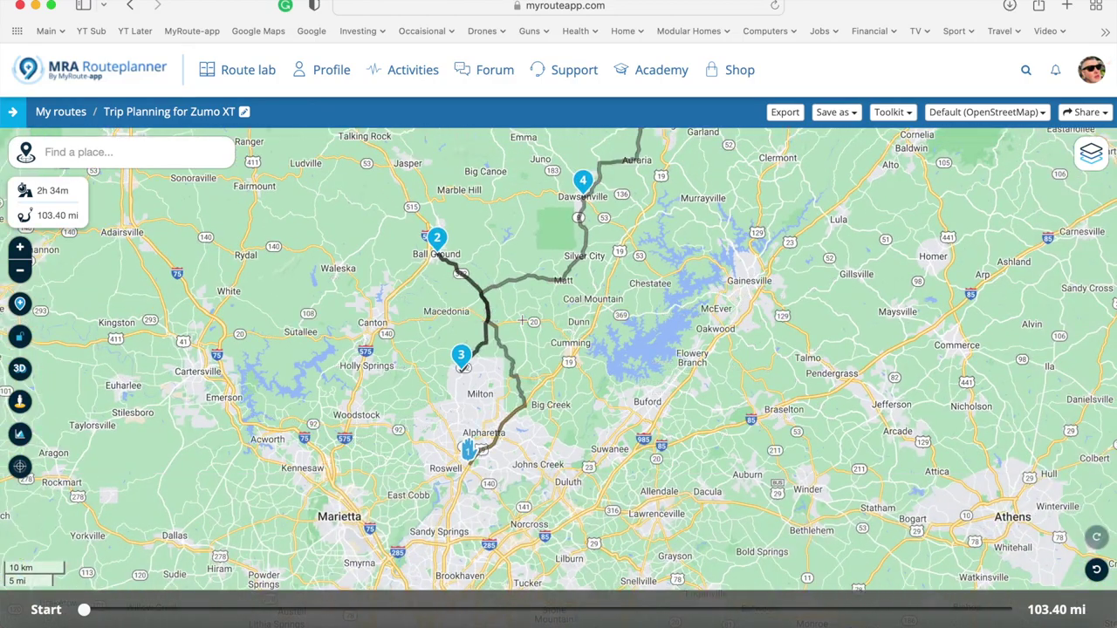
{"action": "left_click_drag", "start_coordinate": [480, 297], "coordinate": [445, 256]}
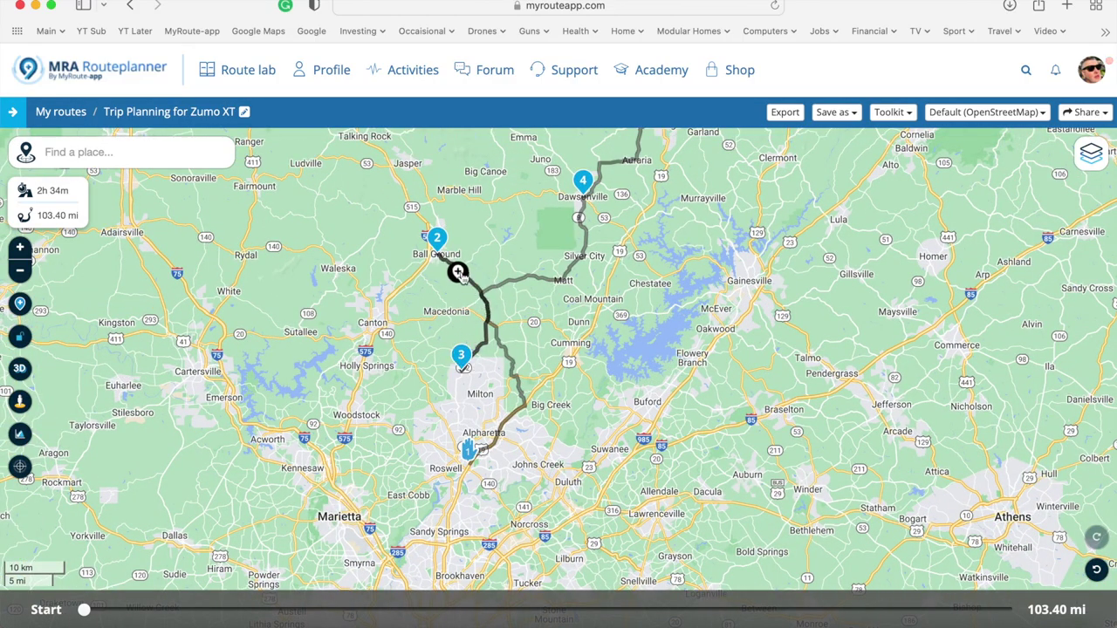
{"action": "left_click", "coordinate": [8, 111]}
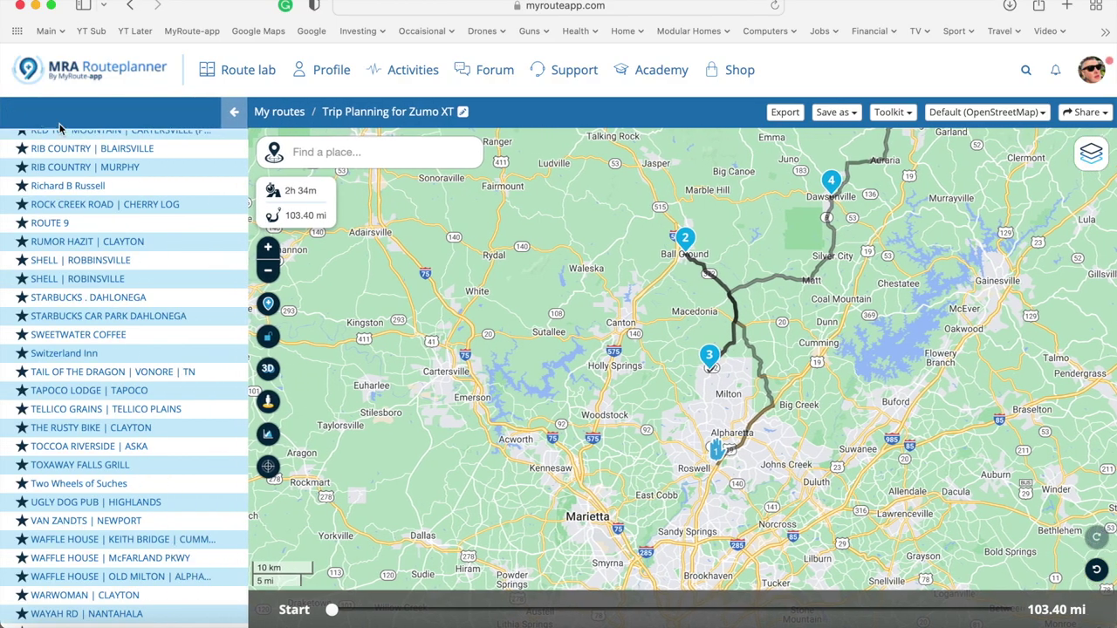
In the Waypoints list, move Barrel House Coffee below 7 Acre Barn Grill (83.81 mi, 2h 5m)
{"action": "scroll", "coordinate": [165, 218], "scroll_direction": "up", "scroll_amount": 15}
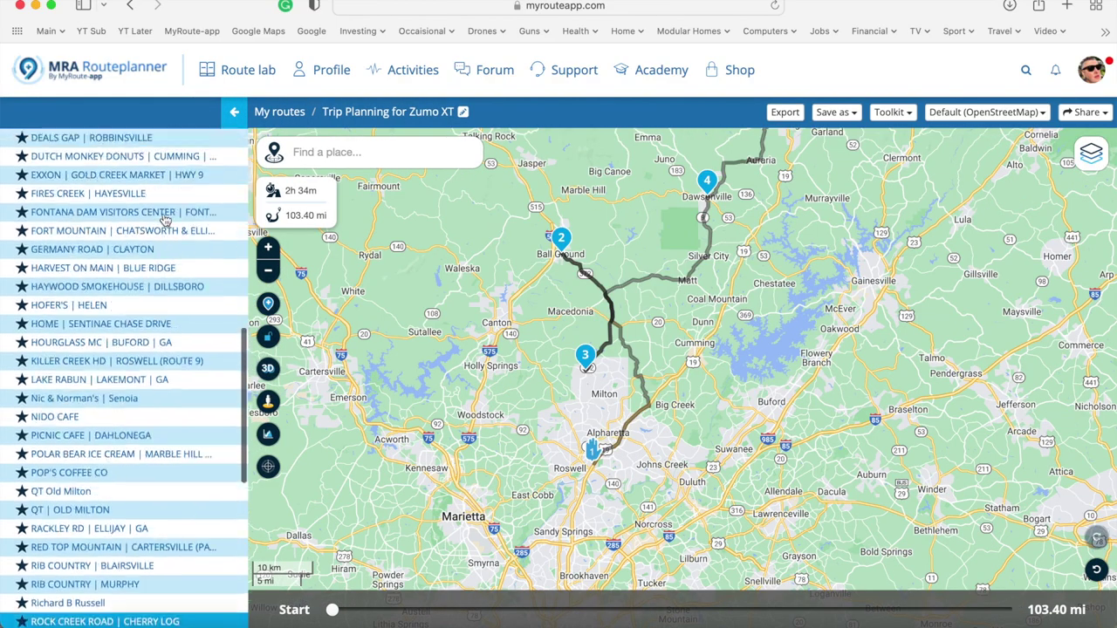
{"action": "left_click", "coordinate": [229, 153]}
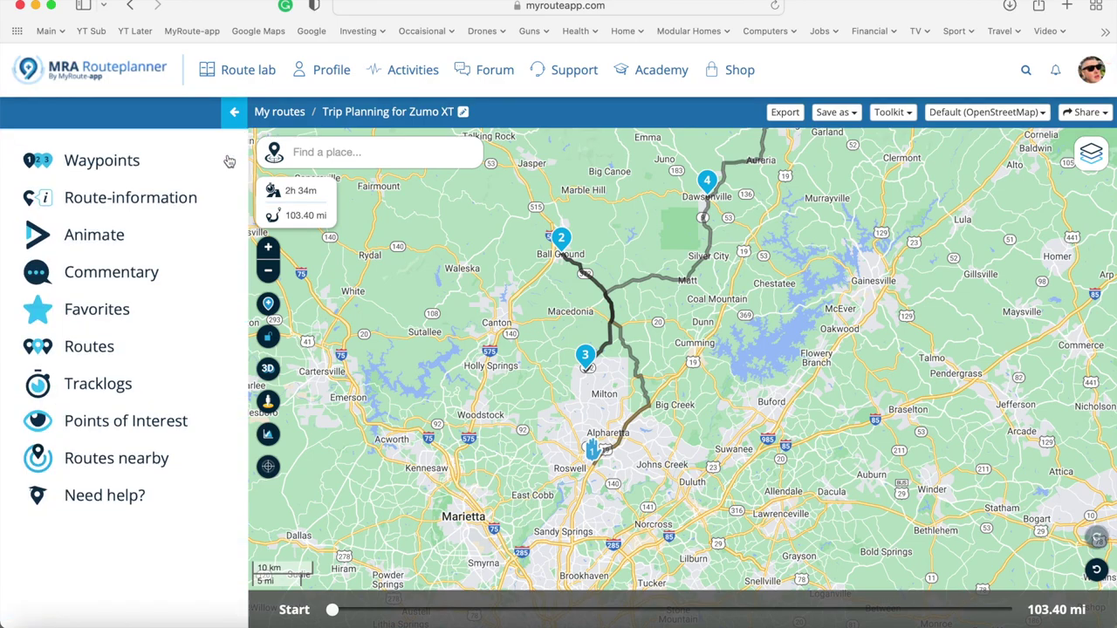
{"action": "left_click", "coordinate": [125, 162]}
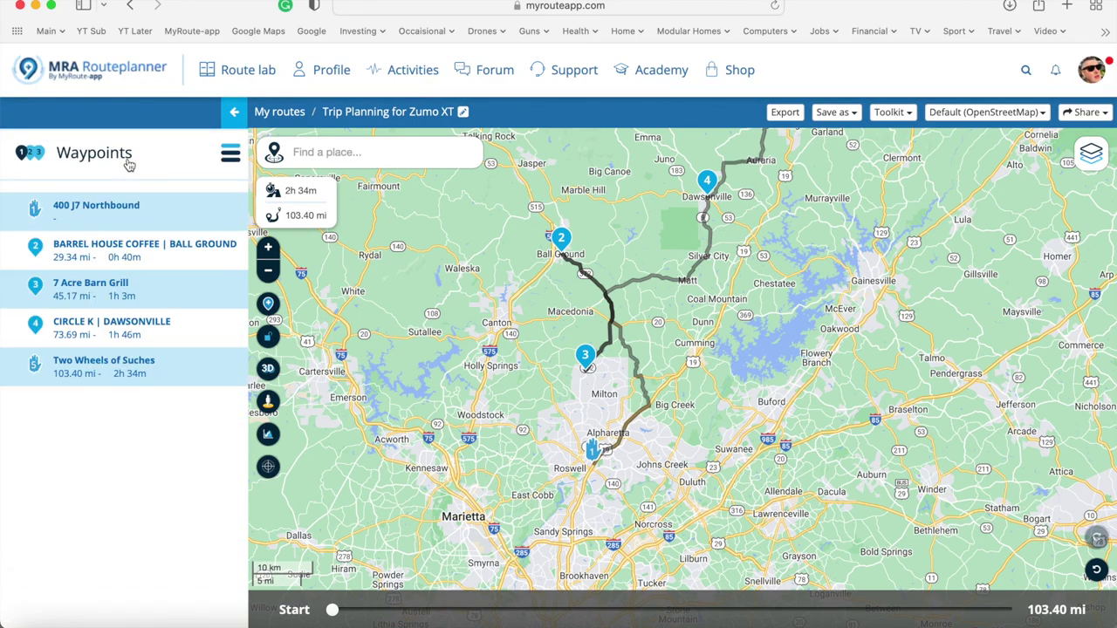
{"action": "left_click_drag", "start_coordinate": [137, 254], "coordinate": [119, 292]}
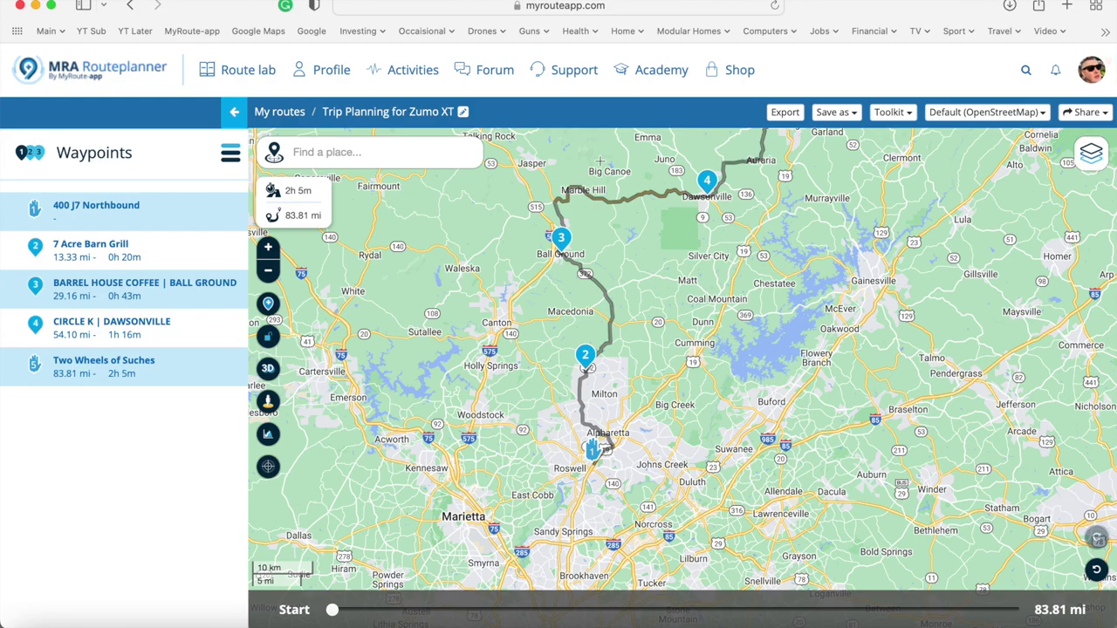
{"action": "mouse_move", "coordinate": [749, 219]}
{"action": "left_mouse_down"}
{"action": "mouse_move", "coordinate": [665, 282]}
{"action": "mouse_move", "coordinate": [599, 354]}
{"action": "left_mouse_up"}
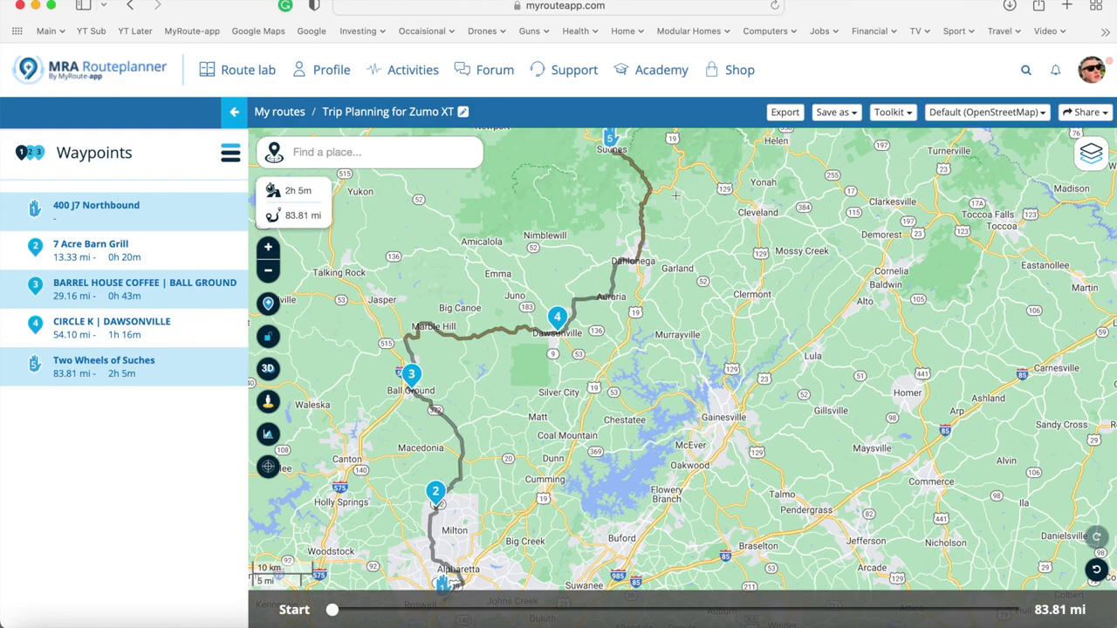
{"action": "scroll", "coordinate": [675, 196], "scroll_direction": "down", "scroll_amount": 2}
{"action": "scroll", "coordinate": [675, 197], "scroll_direction": "up", "scroll_amount": 2}
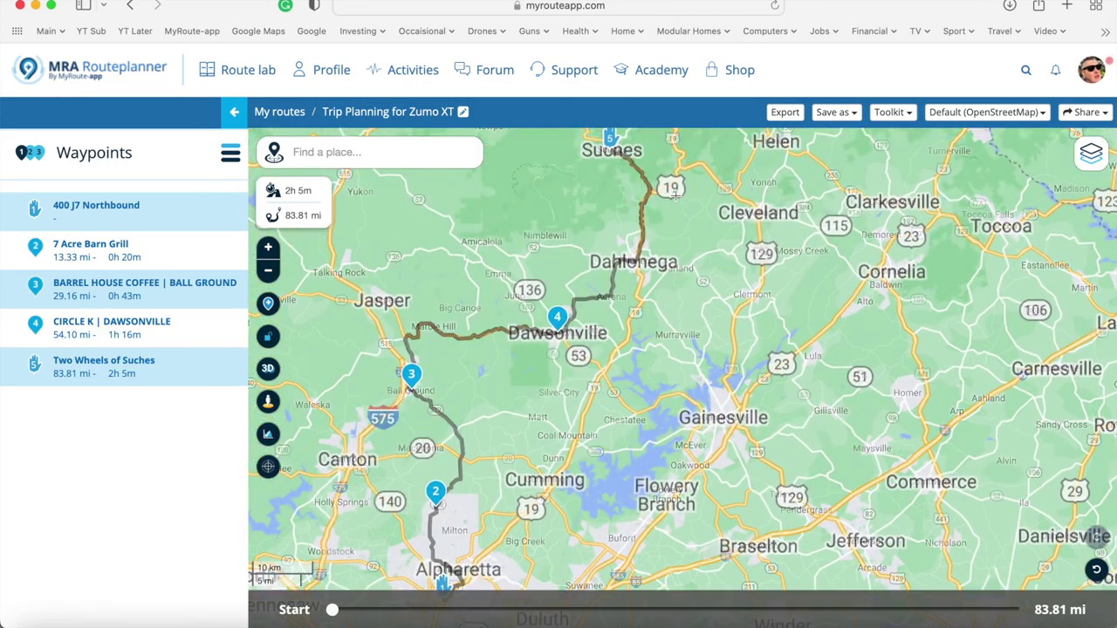
{"action": "left_click_drag", "start_coordinate": [652, 322], "coordinate": [717, 310]}
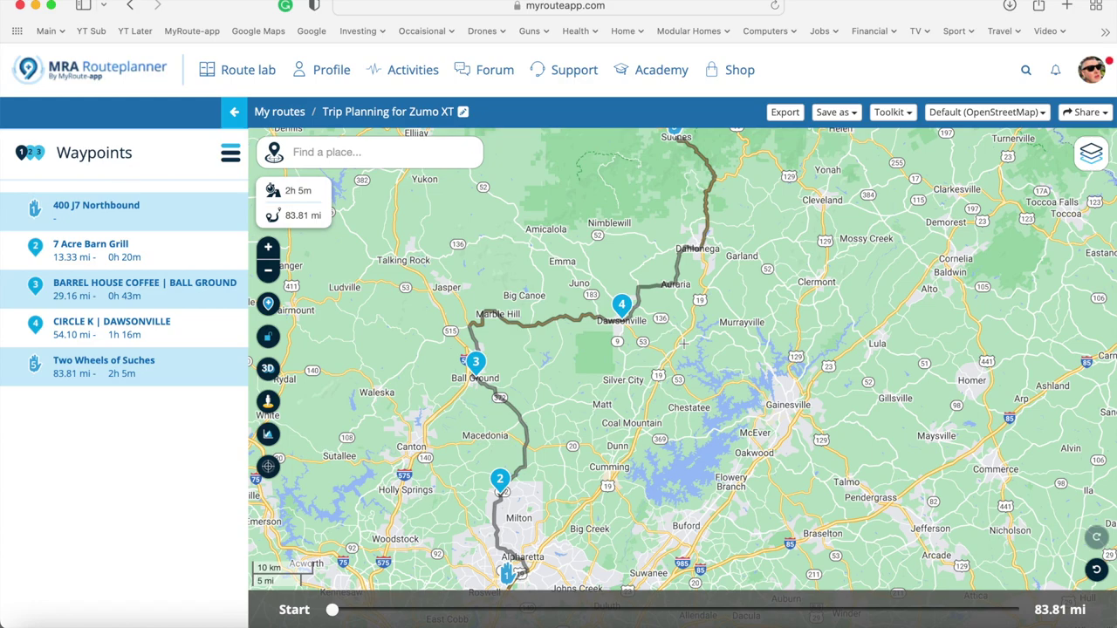
{"action": "left_click_drag", "start_coordinate": [682, 382], "coordinate": [733, 302]}
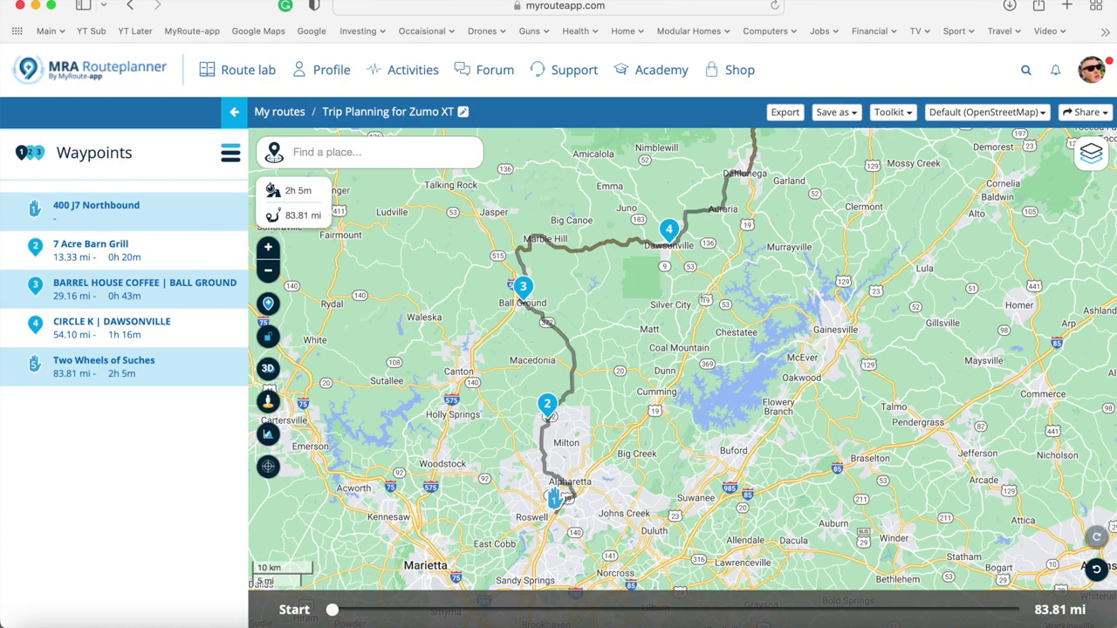
{"action": "left_click_drag", "start_coordinate": [724, 304], "coordinate": [666, 366]}
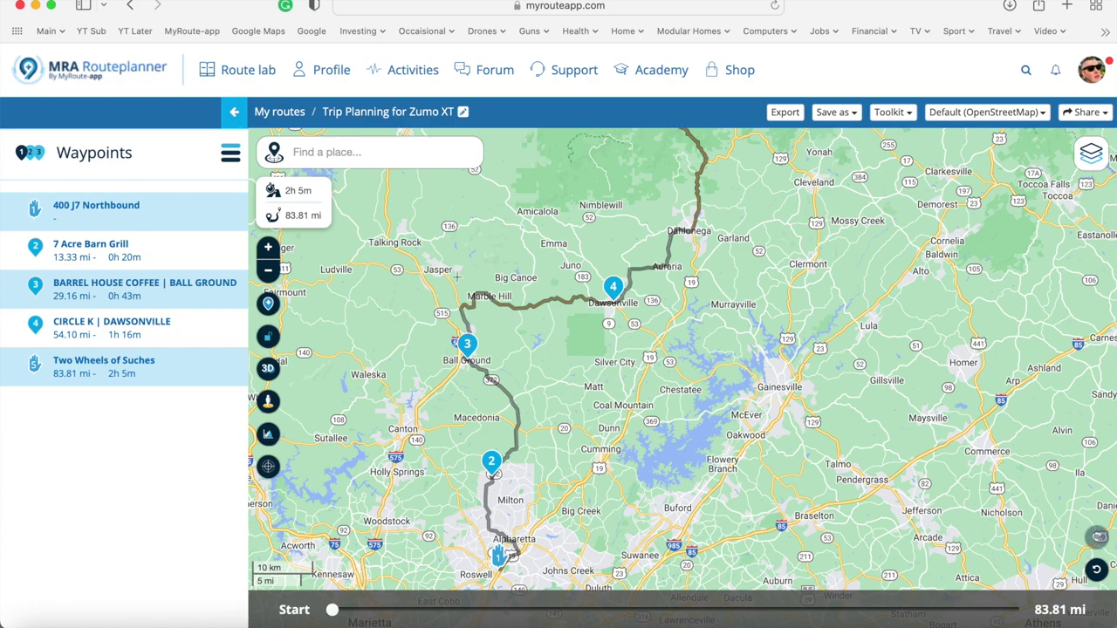
Make 7 Acre Barn Grill a via point and start renaming it, typing 'STO'
{"action": "mouse_move", "coordinate": [203, 244]}
{"action": "left_click", "coordinate": [202, 243]}
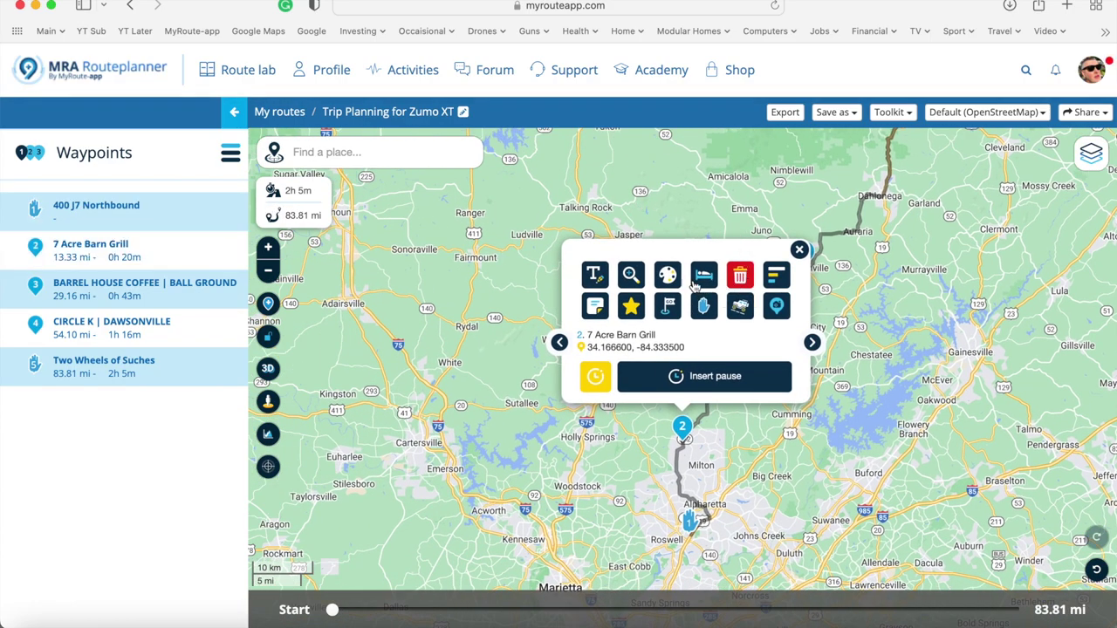
{"action": "left_click", "coordinate": [707, 308]}
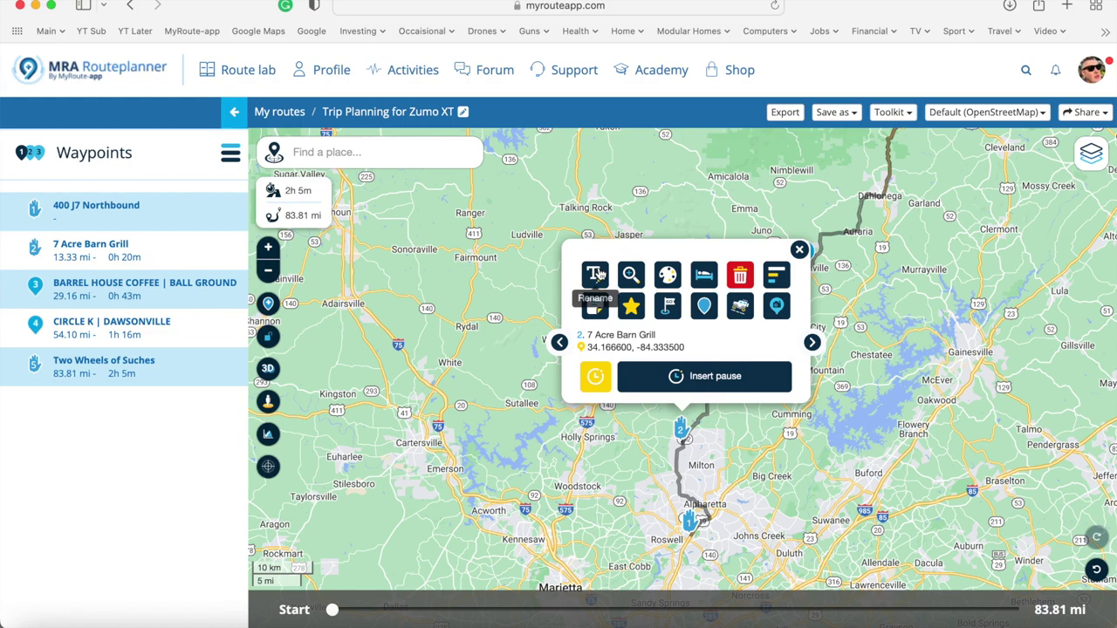
{"action": "left_click", "coordinate": [597, 275]}
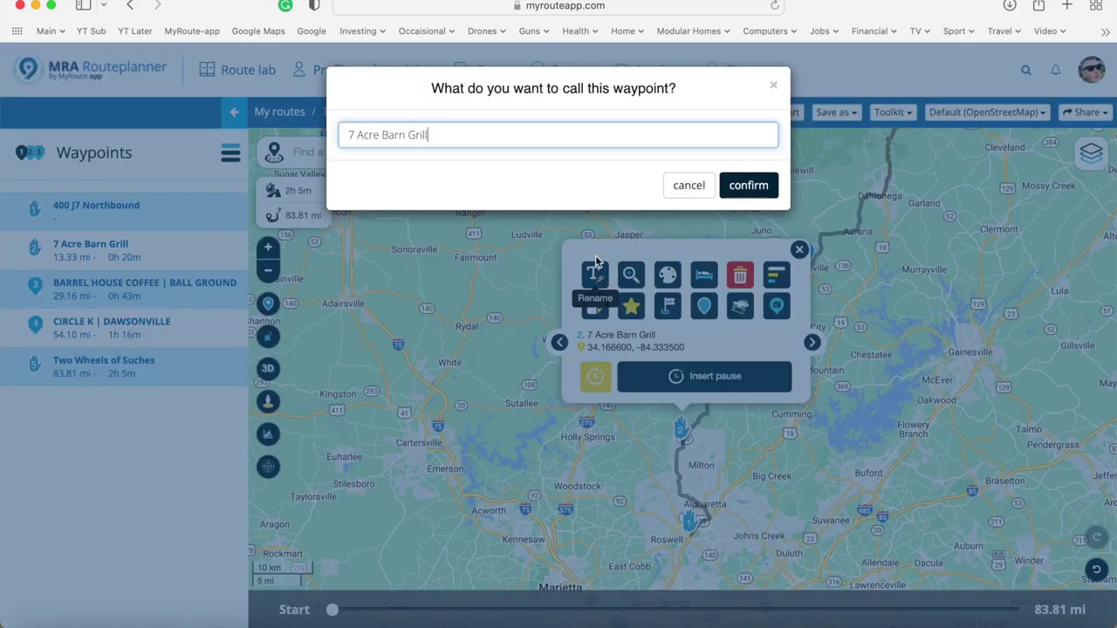
{"action": "left_click_drag", "start_coordinate": [454, 130], "coordinate": [198, 131]}
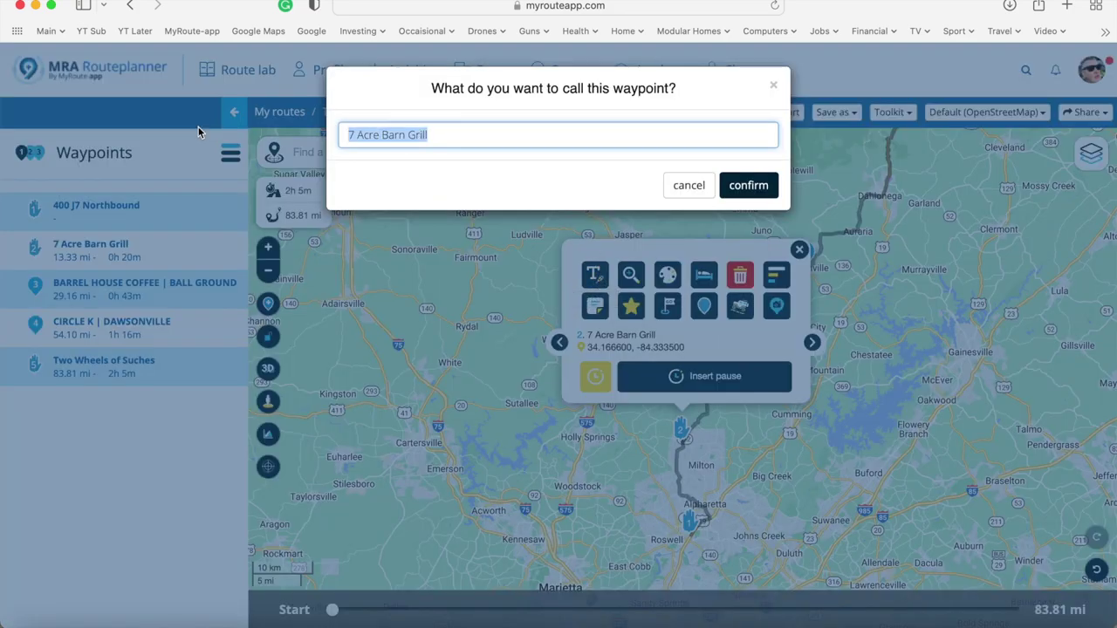
{"action": "type", "text": "STO"}
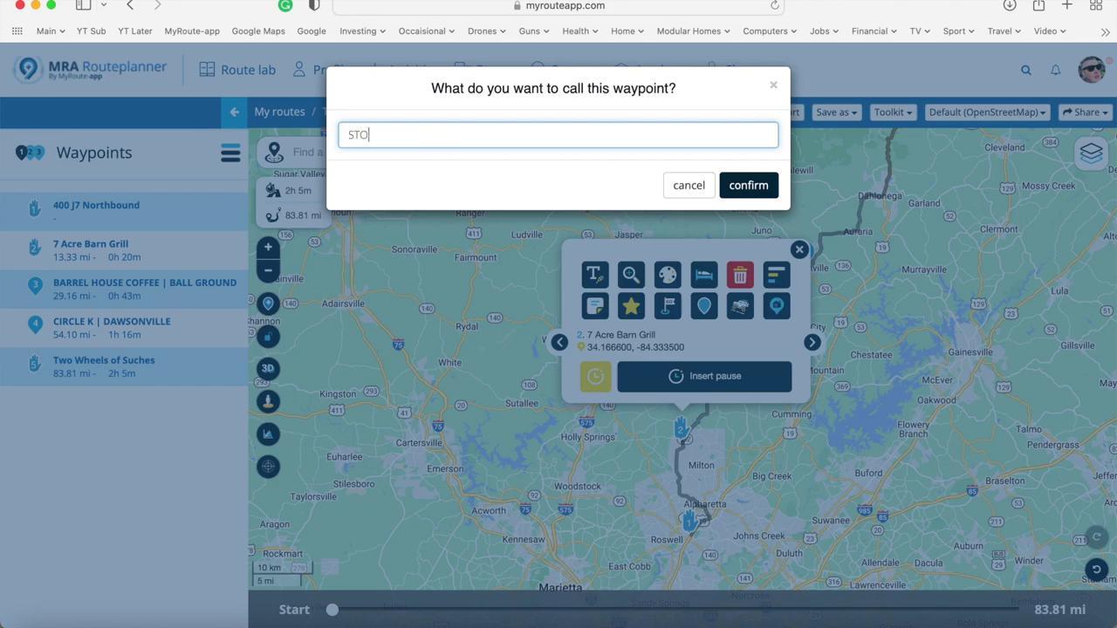